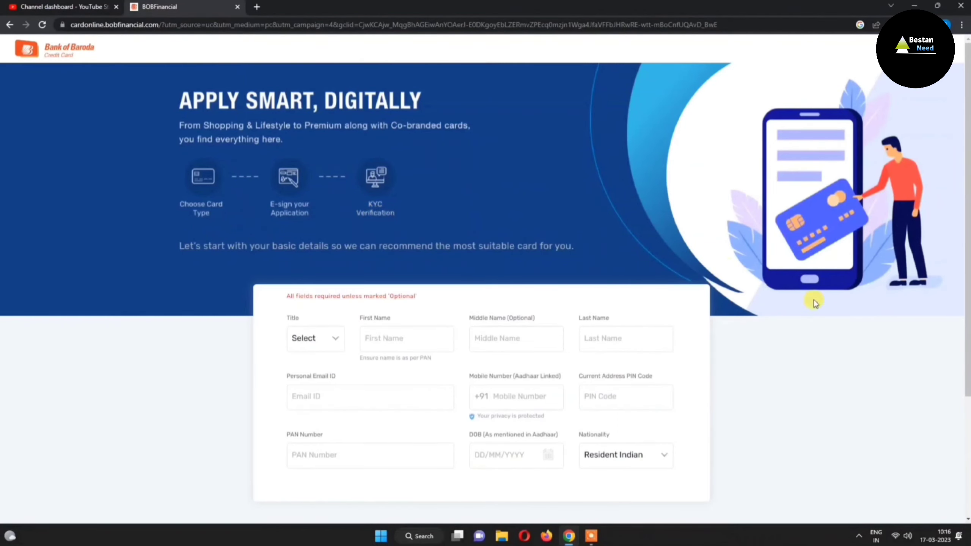
# Review the basic details form's fields for title, first, middle and last name, personal email, mobile number and current address PIN code.
pyautogui.scroll(-3, 815, 299)
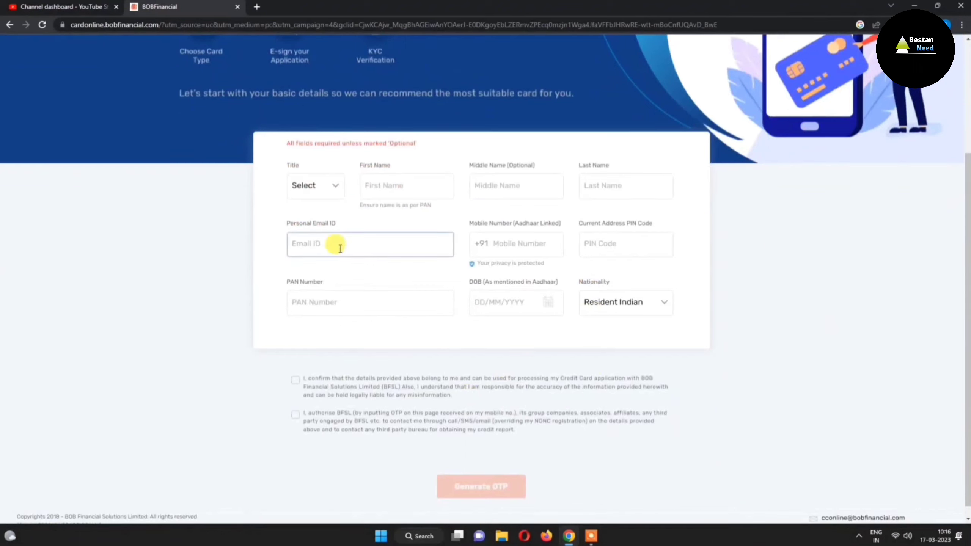
pyautogui.click(304, 184)
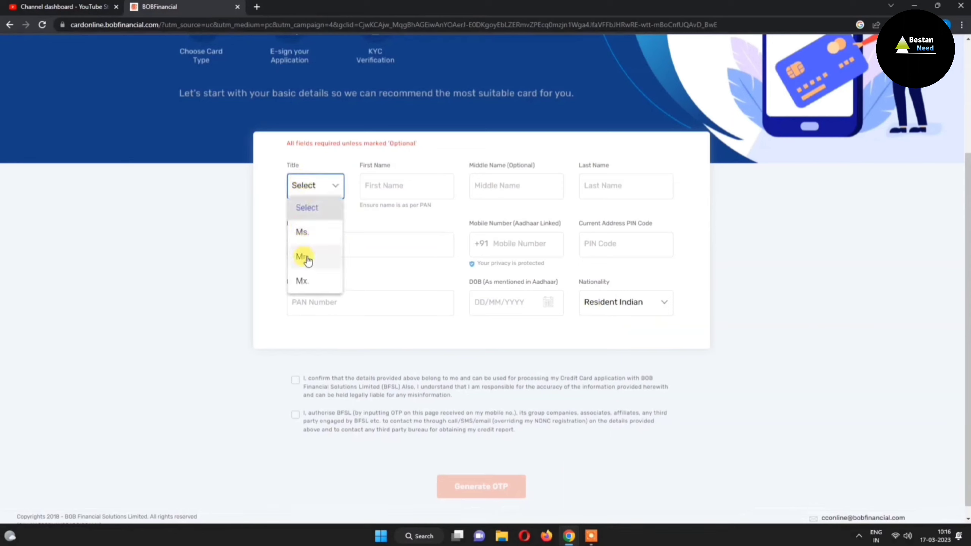
pyautogui.click(385, 194)
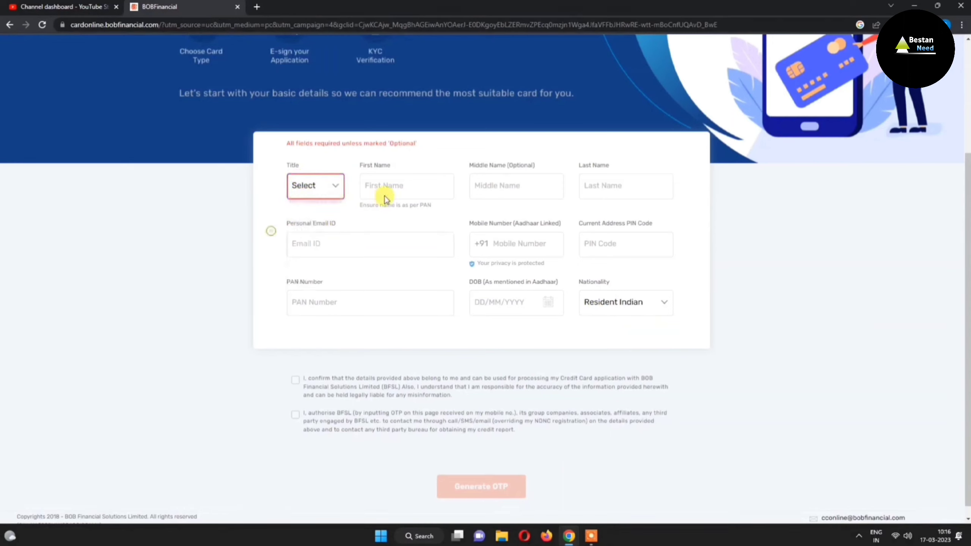
pyautogui.click(381, 184)
pyautogui.click(481, 185)
pyautogui.click(604, 185)
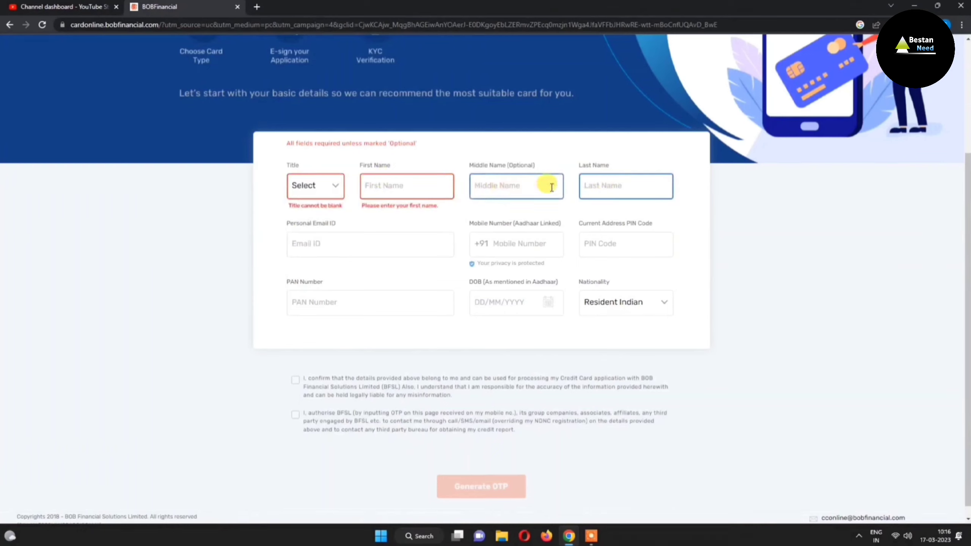
pyautogui.click(313, 249)
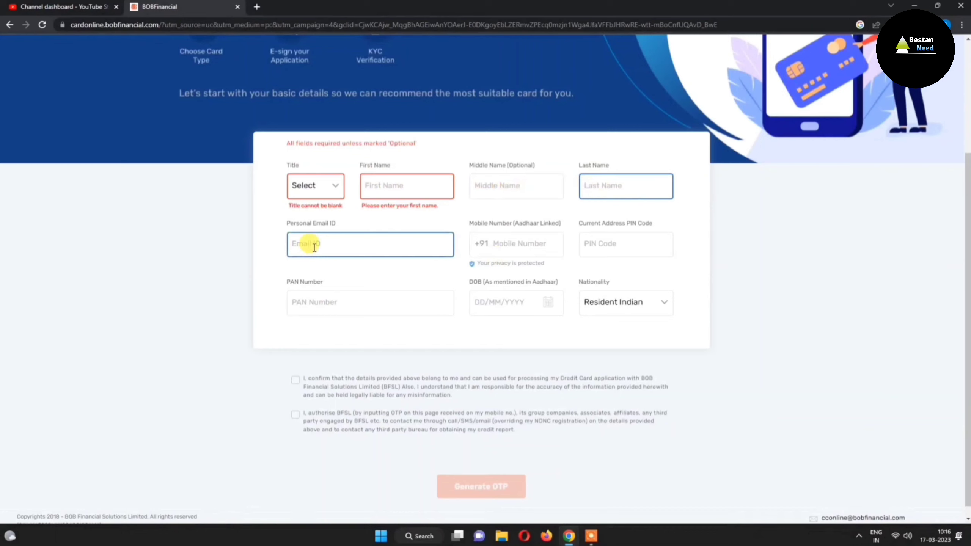
pyautogui.click(510, 243)
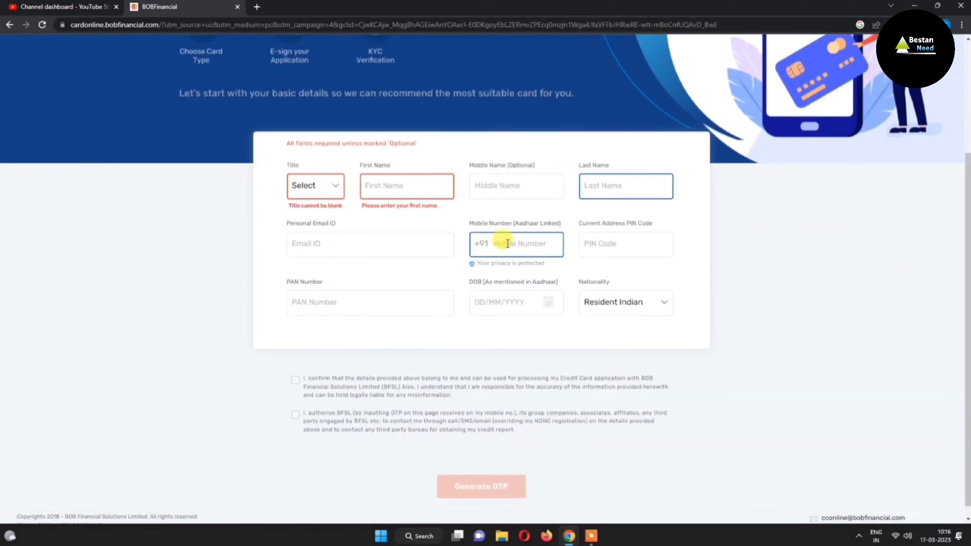
pyautogui.click(618, 244)
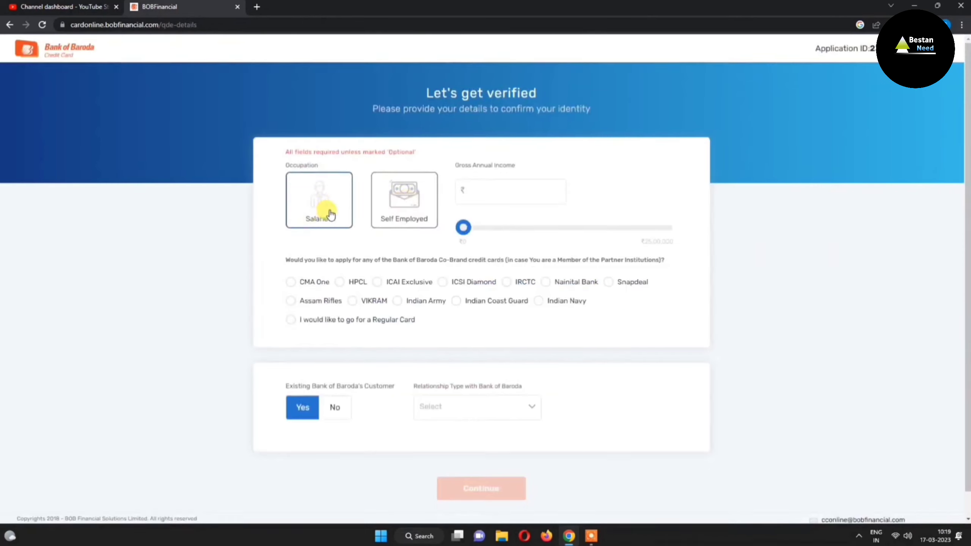
# Set the occupation to Salaried and choose to go for a Regular Card in the co-brand card question.
pyautogui.click(319, 199)
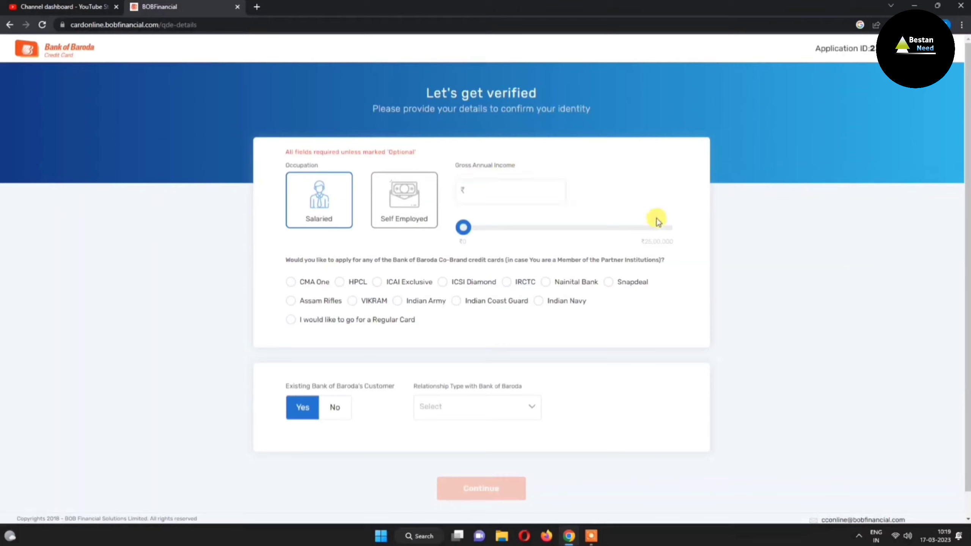
pyautogui.moveTo(286, 261); pyautogui.dragTo(623, 293)
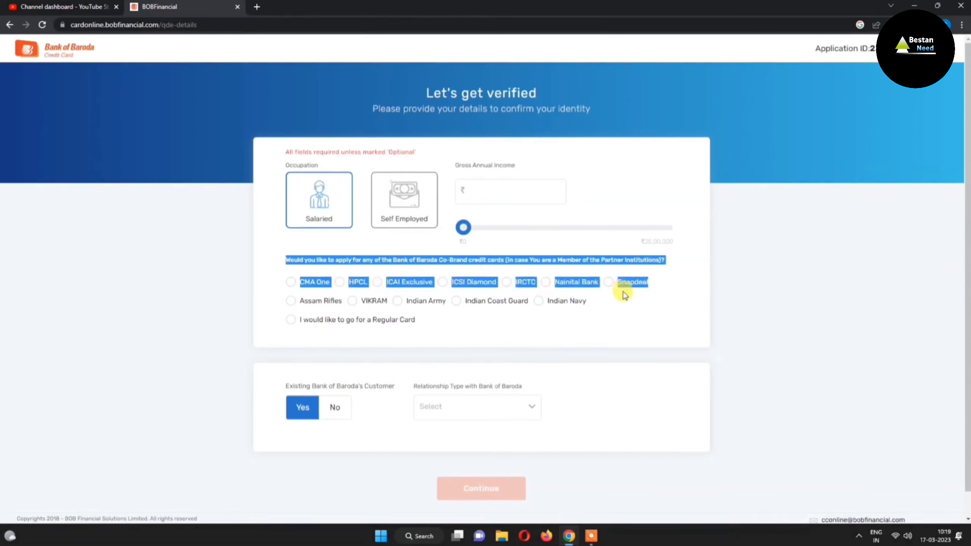
pyautogui.click(535, 327)
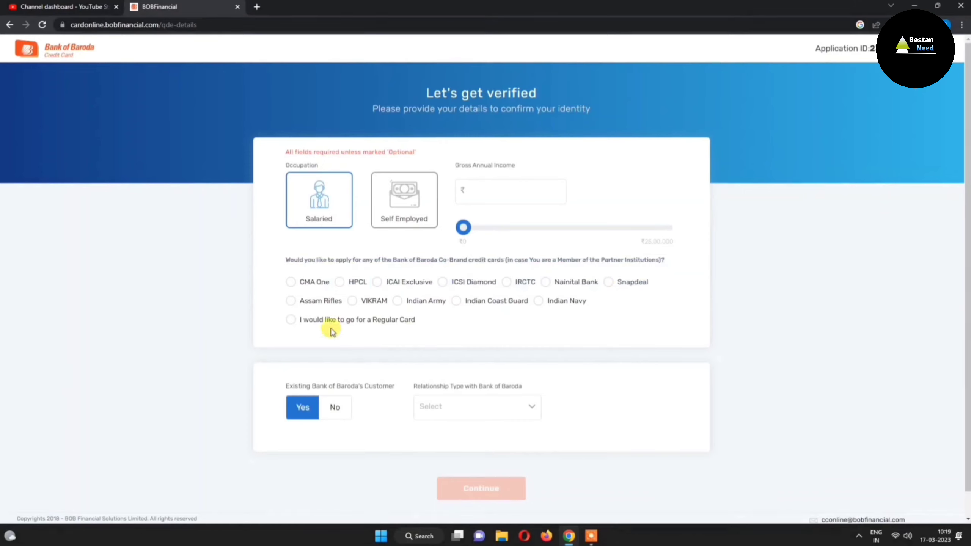
pyautogui.click(290, 320)
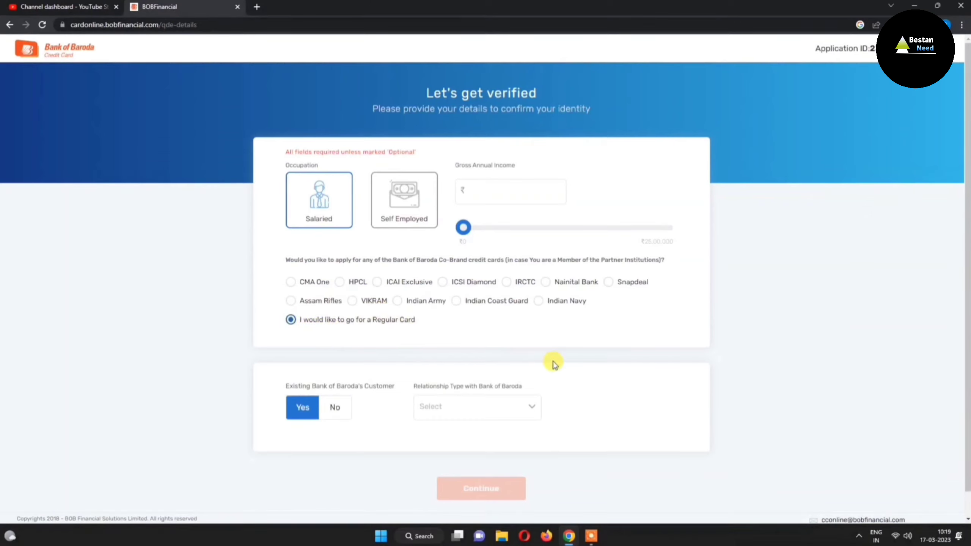
# Answer No to being an existing Bank of Baroda customer and No to holding any other bank's card.
pyautogui.click(349, 407)
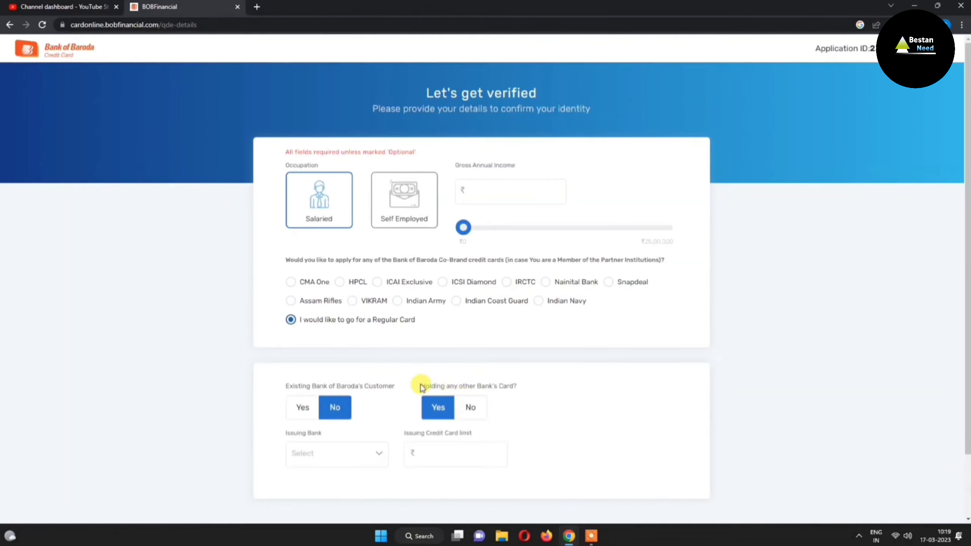
pyautogui.moveTo(419, 384); pyautogui.dragTo(521, 382)
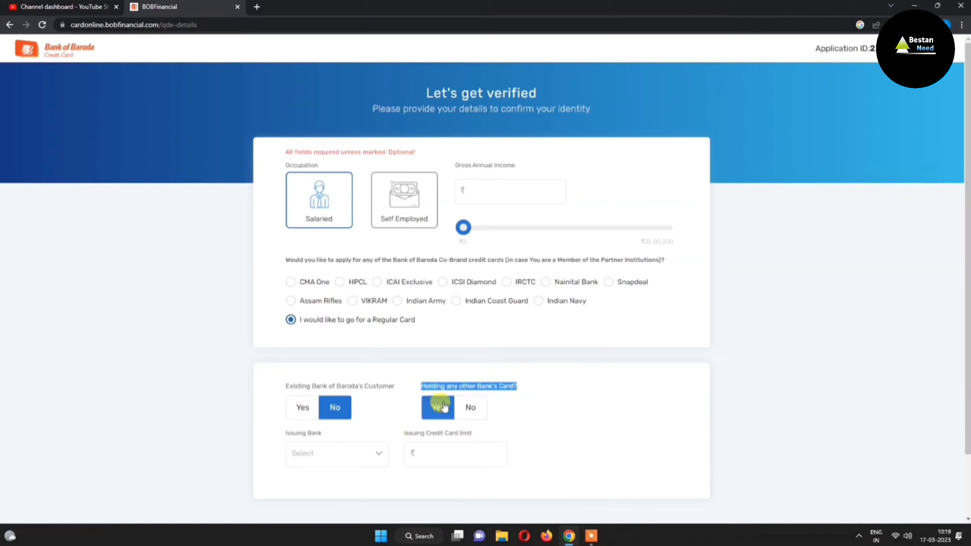
pyautogui.click(461, 406)
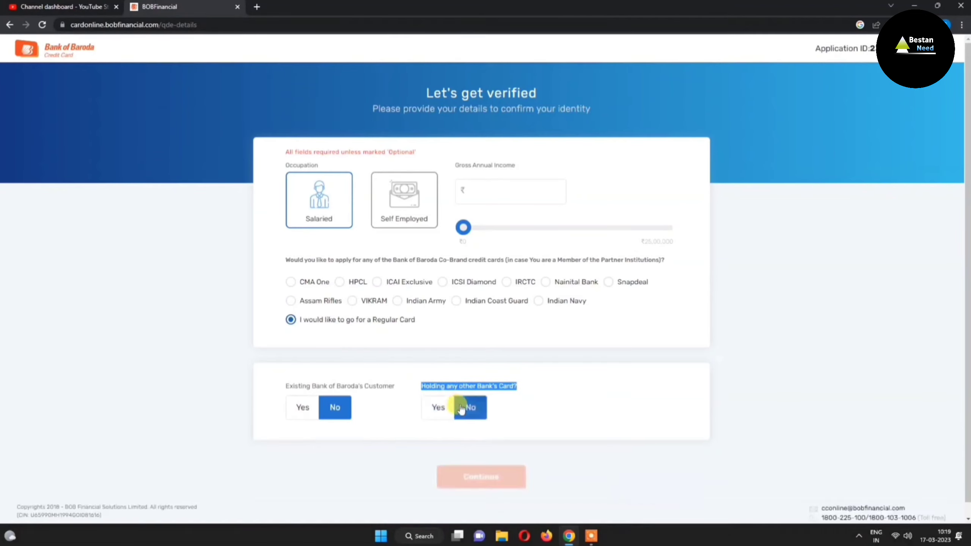
pyautogui.scroll(-1, 620, 391)
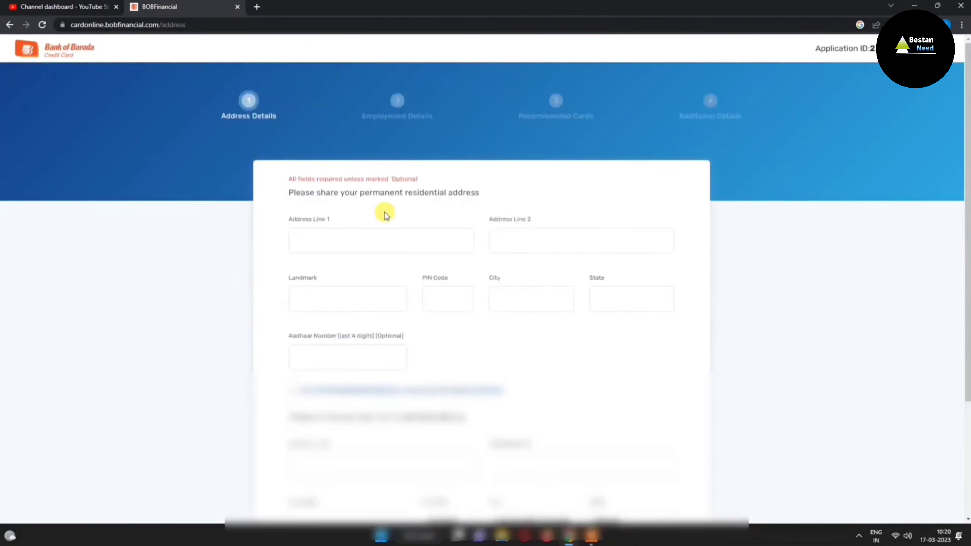
# Review the permanent residential address fields, from the address lines, landmark, PIN code, city and state to the optional Aadhaar digits.
pyautogui.scroll(-3, 385, 215)
pyautogui.click(326, 190)
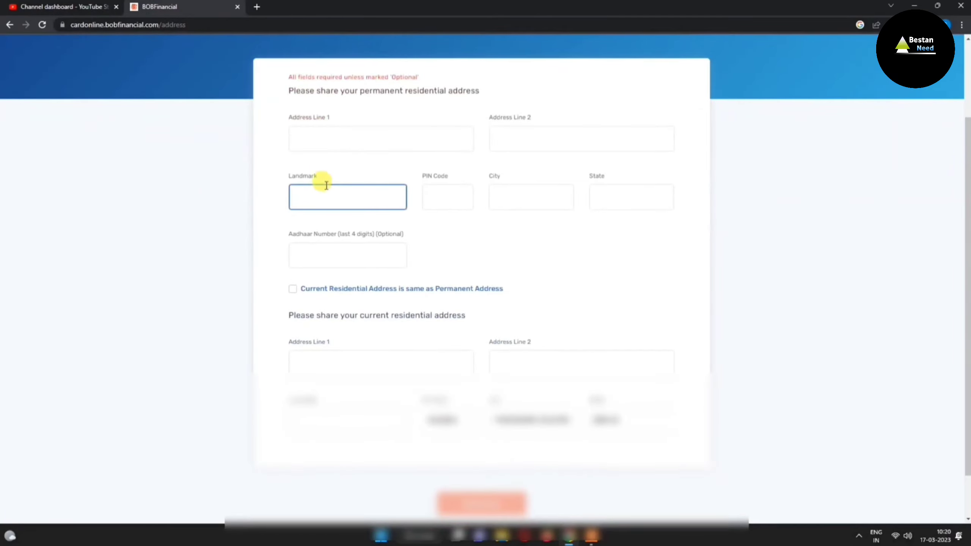
pyautogui.click(300, 133)
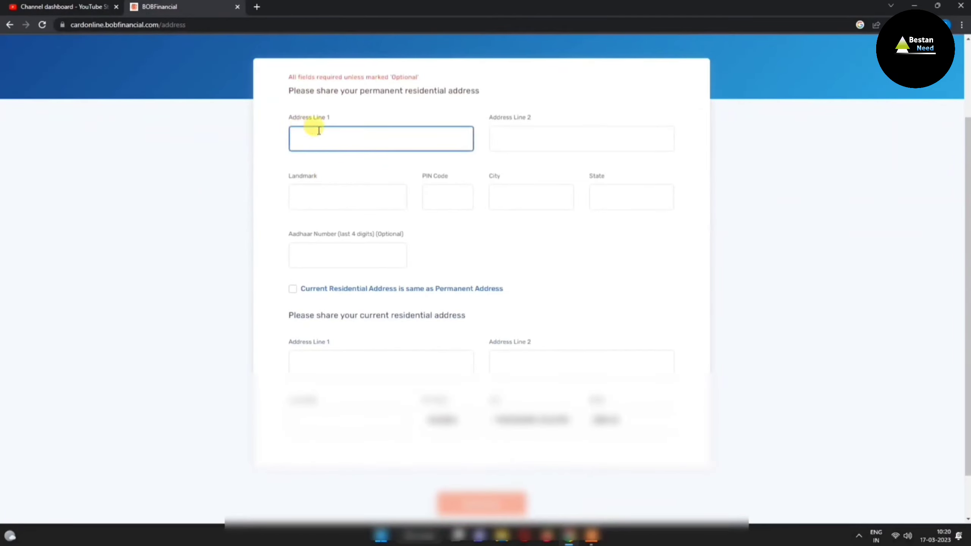
pyautogui.click(336, 135)
pyautogui.click(527, 143)
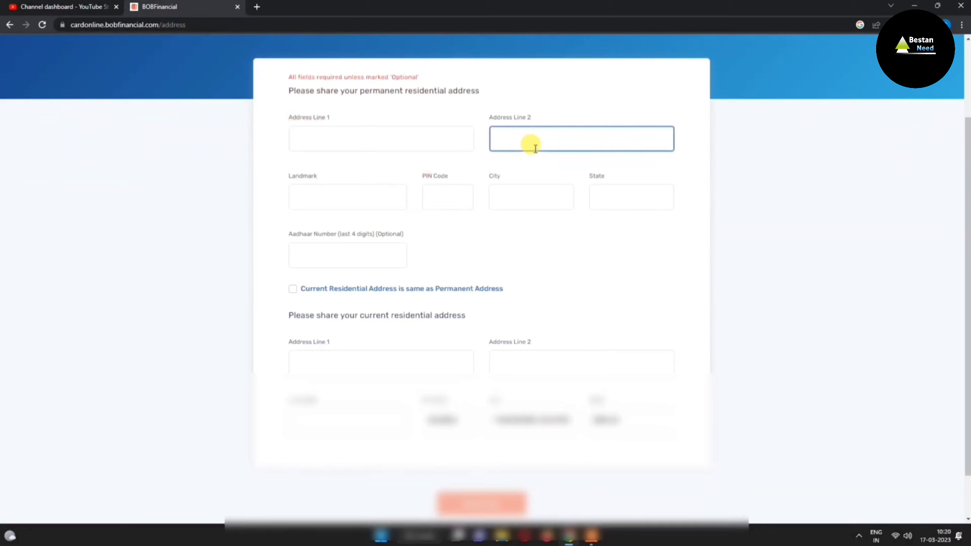
pyautogui.click(477, 159)
pyautogui.click(649, 130)
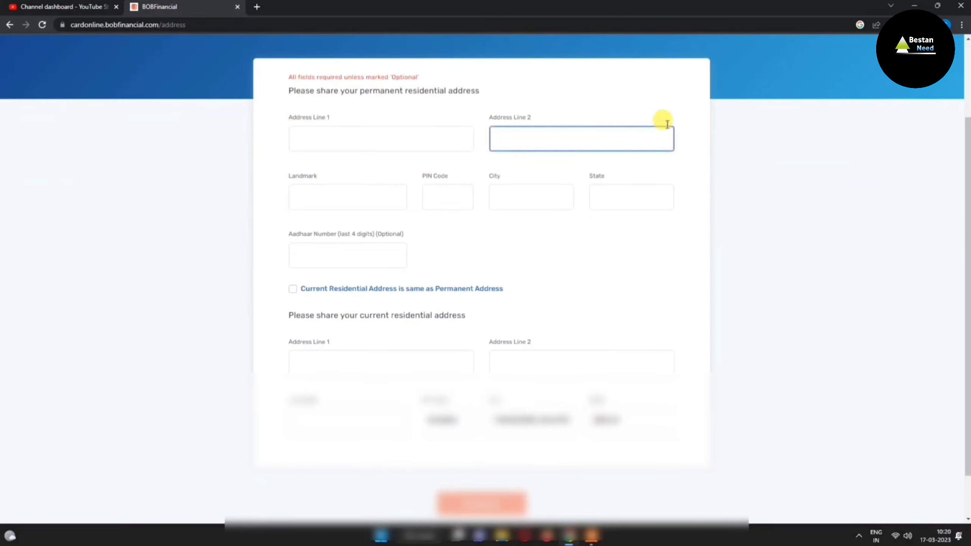
pyautogui.click(599, 122)
pyautogui.click(306, 197)
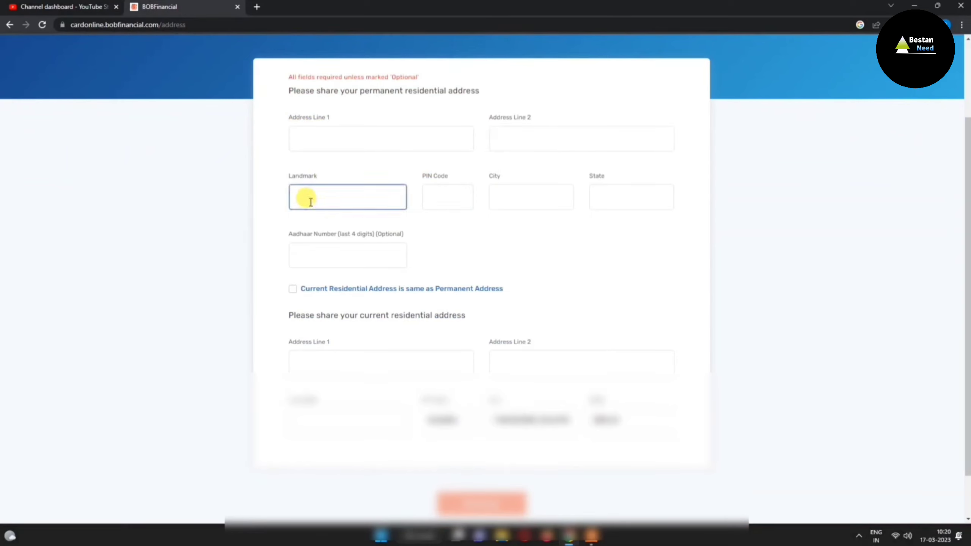
pyautogui.click(466, 241)
pyautogui.click(456, 196)
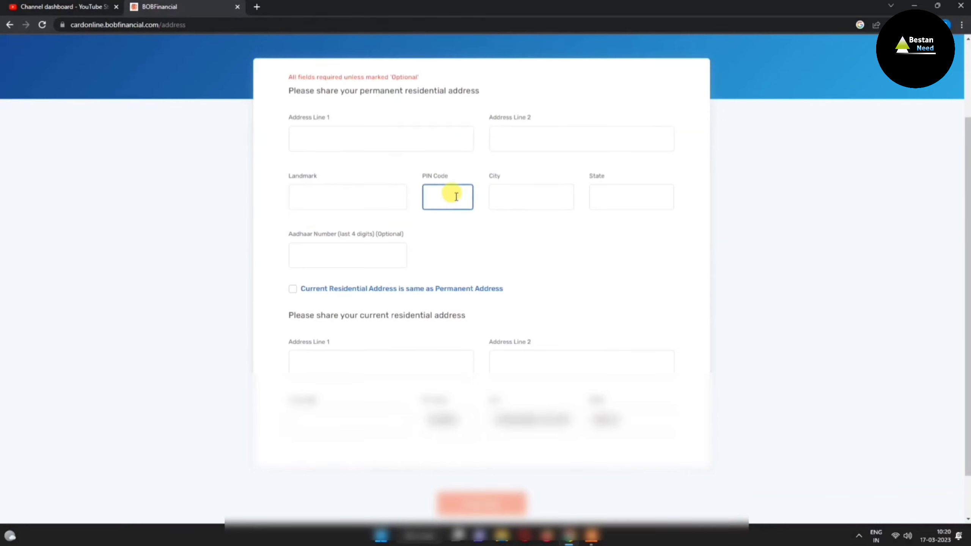
pyautogui.click(507, 197)
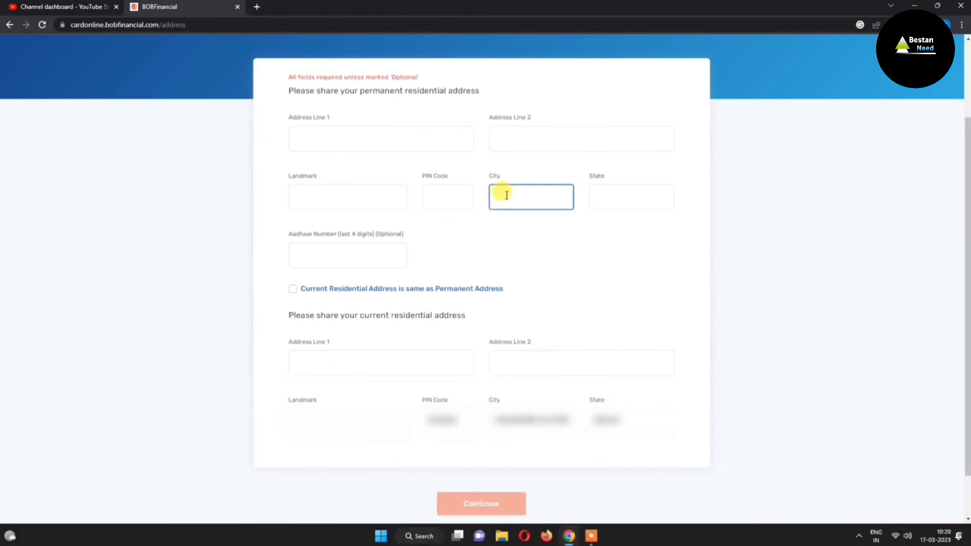
pyautogui.click(624, 202)
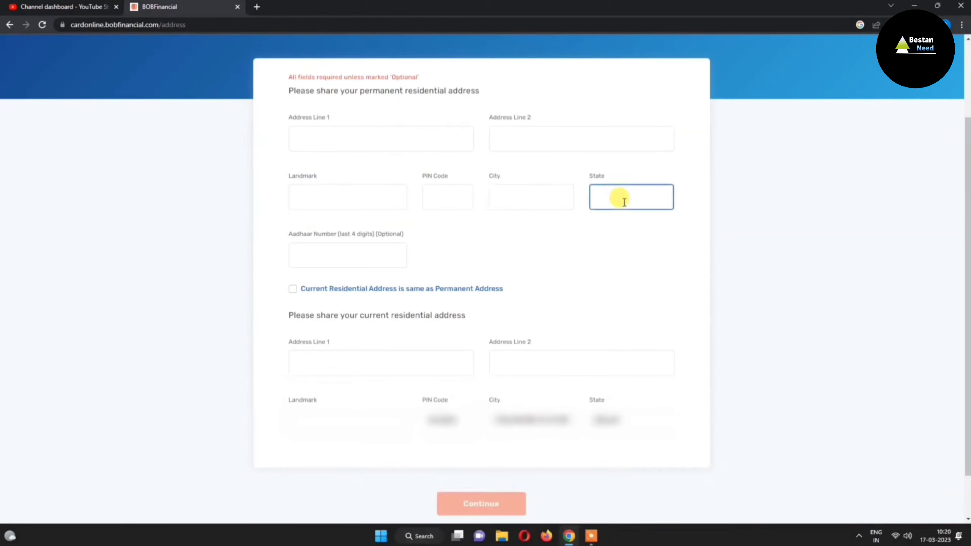
pyautogui.click(373, 247)
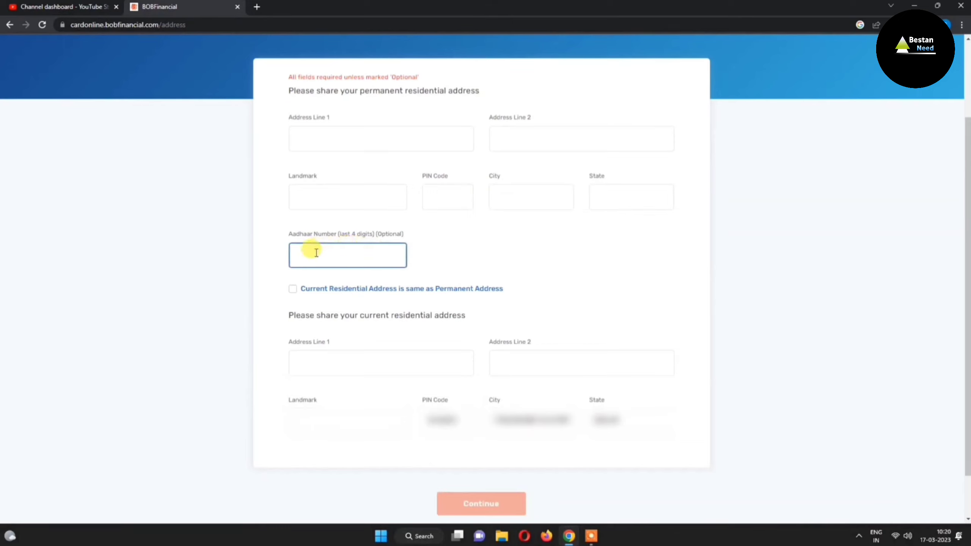
pyautogui.click(432, 268)
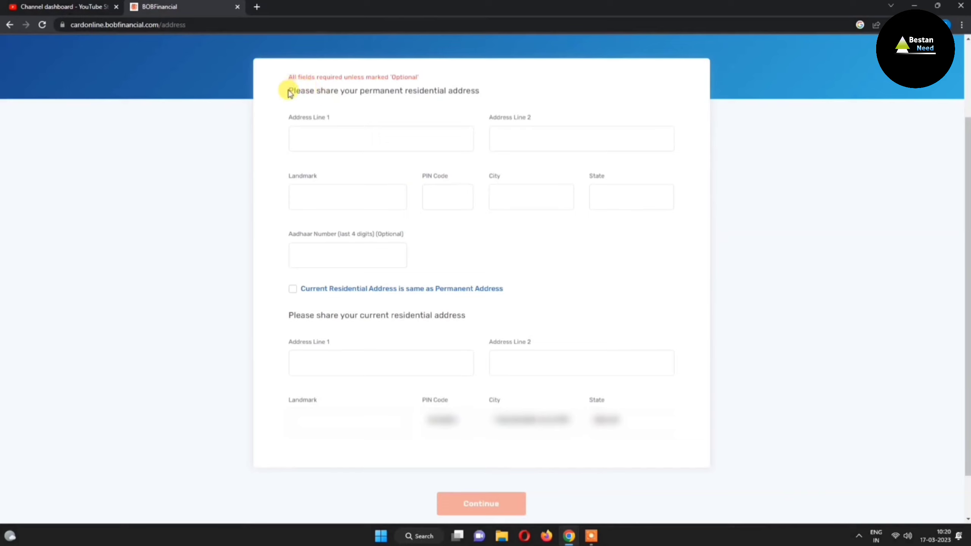
pyautogui.moveTo(289, 92); pyautogui.dragTo(476, 91)
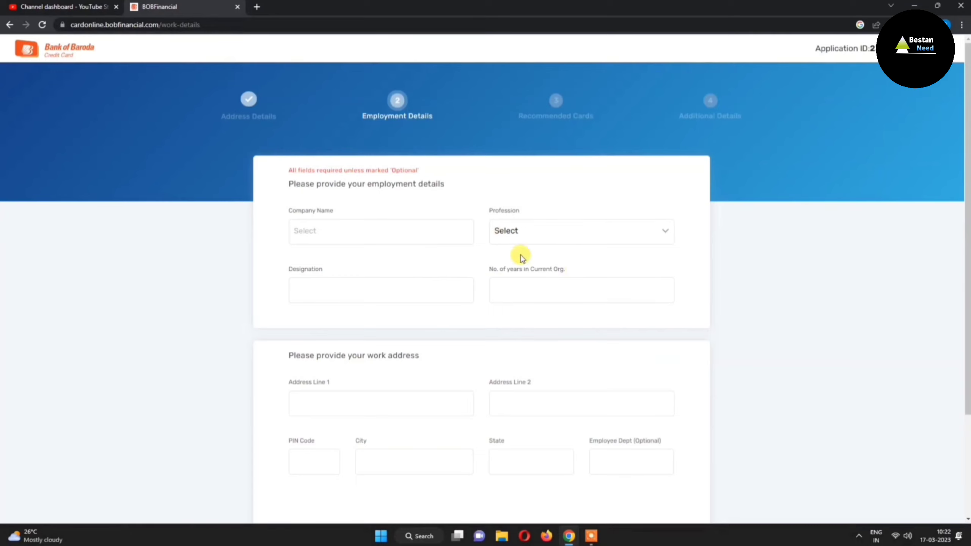
# Review the employment details fields for company, profession, designation and years in the current organisation, plus the work address section.
pyautogui.click(390, 222)
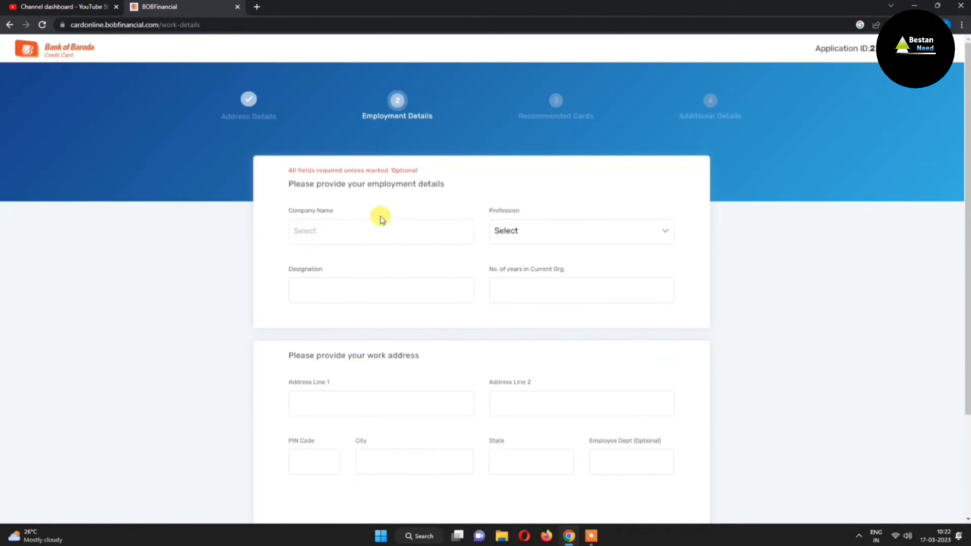
pyautogui.click(496, 236)
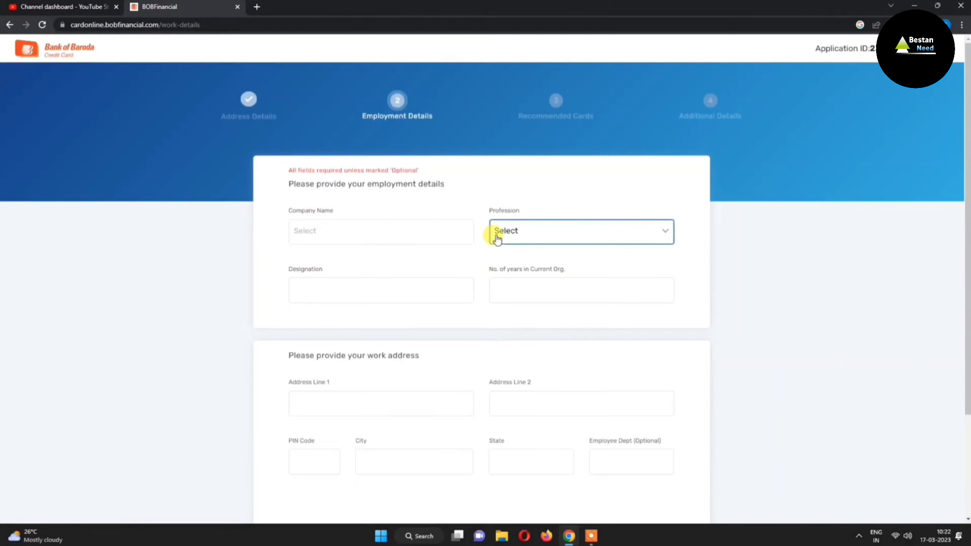
pyautogui.click(402, 277)
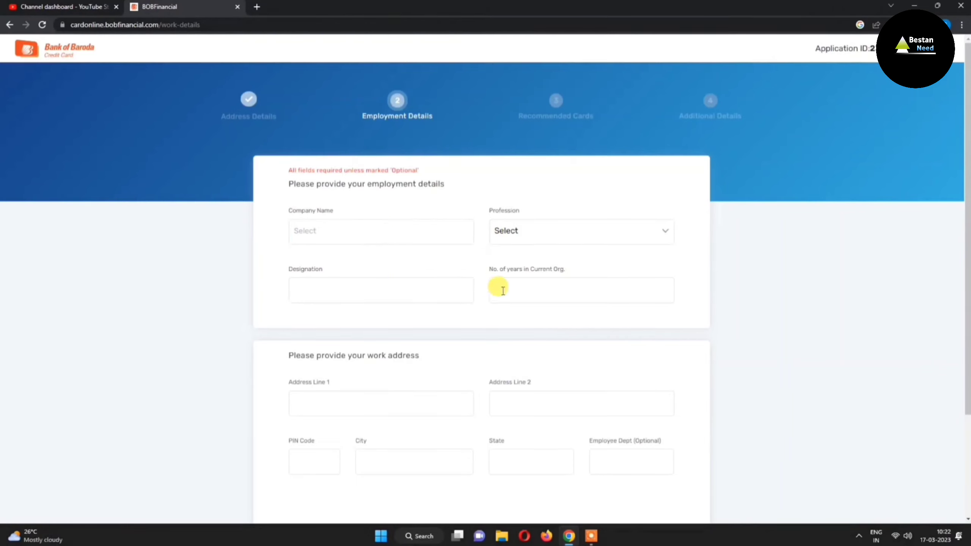
pyautogui.click(554, 296)
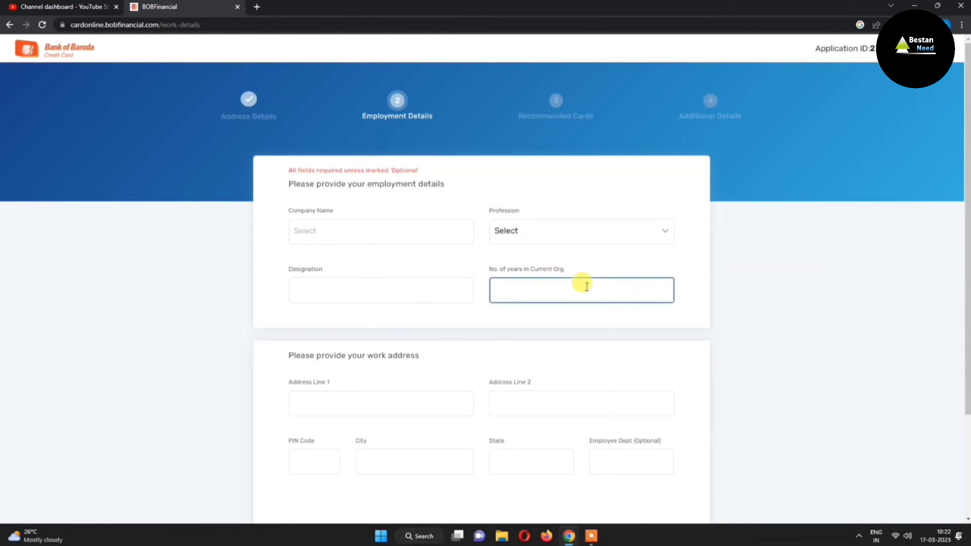
pyautogui.scroll(-3, 217, 269)
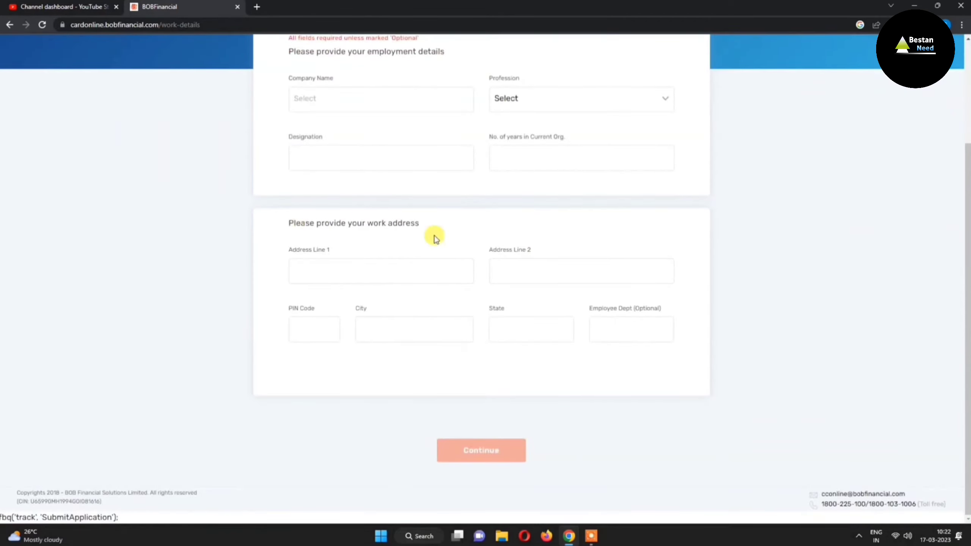
pyautogui.click(339, 277)
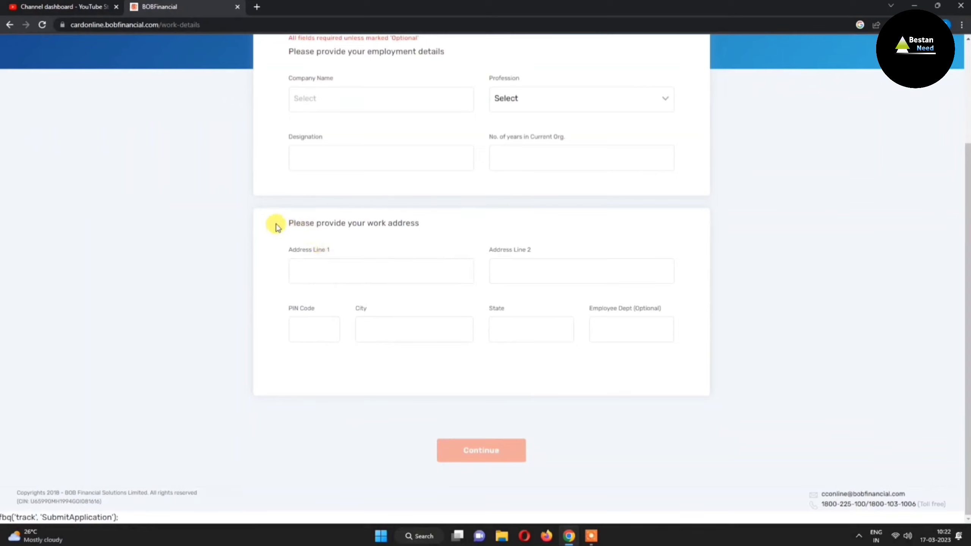
pyautogui.moveTo(283, 225); pyautogui.dragTo(438, 227)
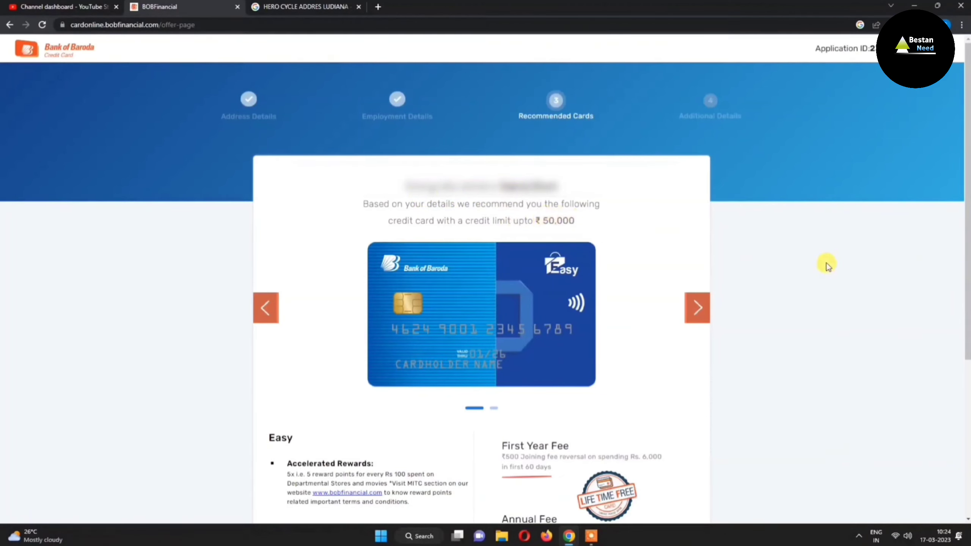
# Review the Easy card's rewards and its First Year Fee and Annual Fee waiver conditions.
pyautogui.scroll(-3, 826, 262)
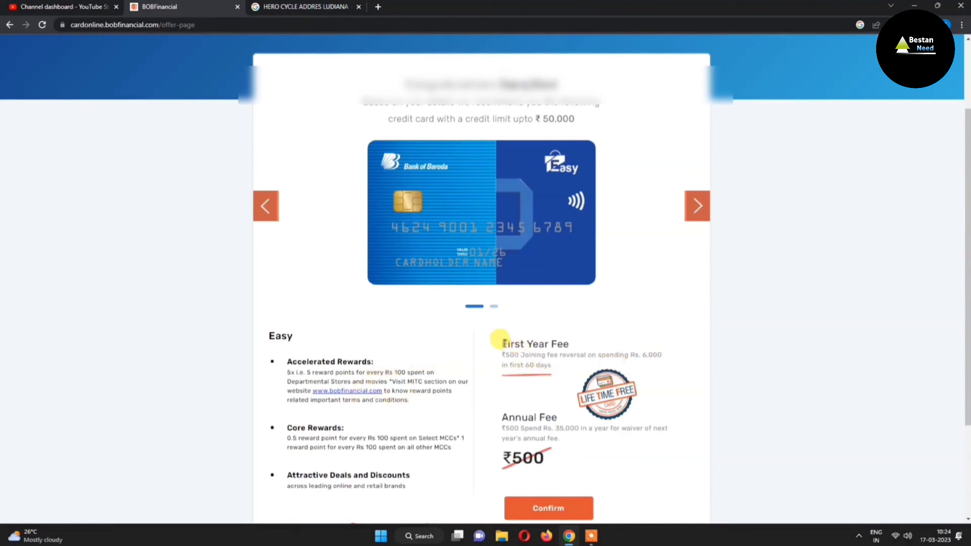
pyautogui.moveTo(502, 342); pyautogui.dragTo(565, 346)
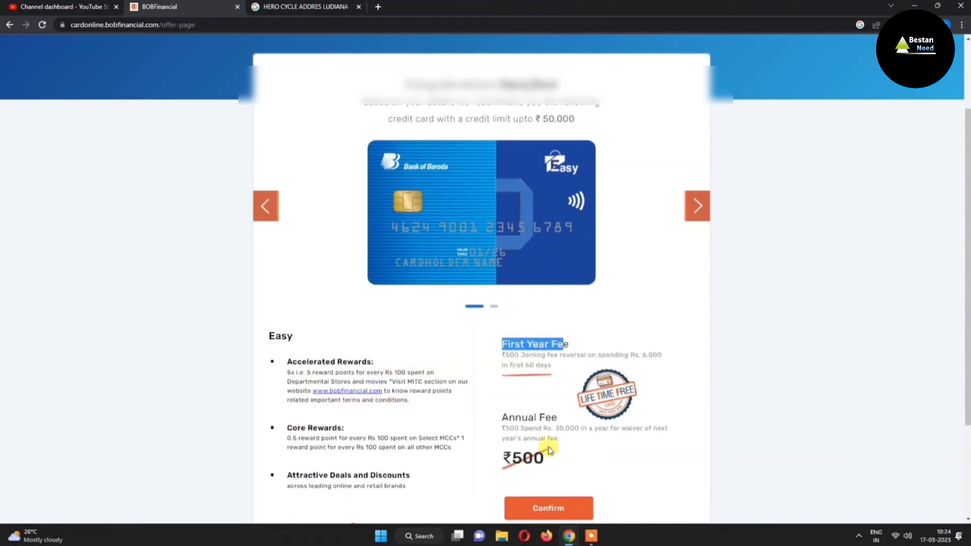
pyautogui.moveTo(582, 428); pyautogui.dragTo(554, 428)
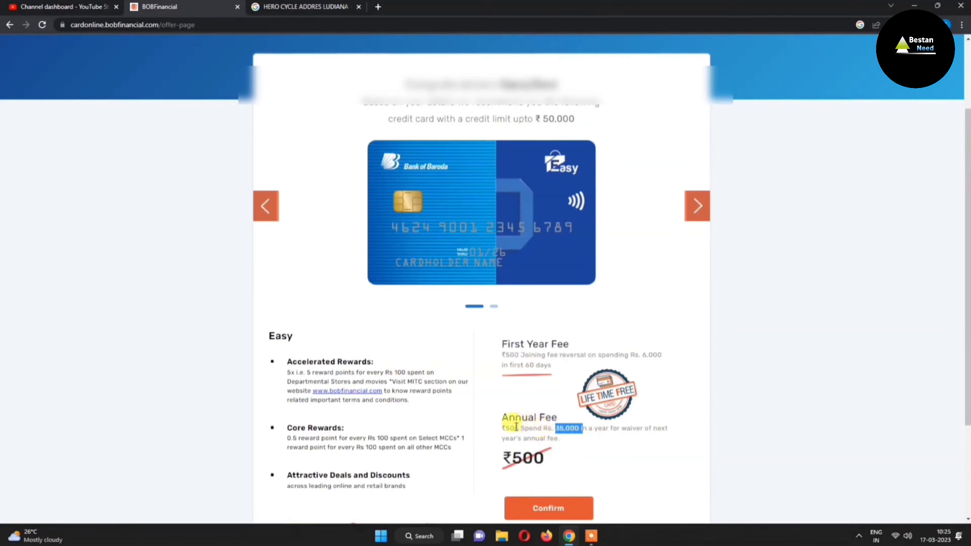
pyautogui.click(504, 412)
pyautogui.moveTo(504, 413); pyautogui.dragTo(557, 416)
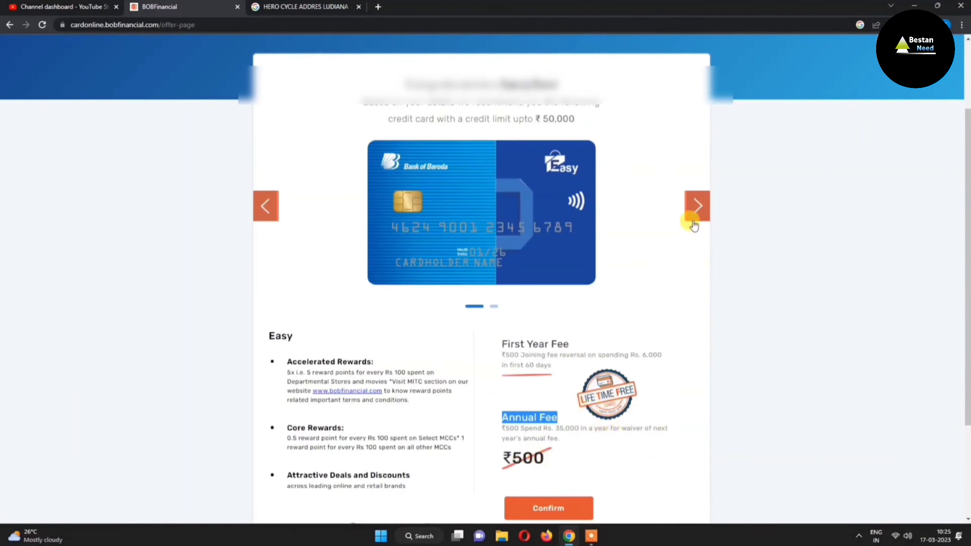
# Show the Select card offer and review its benefits, joining fee and the spending condition for the annual fee waiver.
pyautogui.click(696, 205)
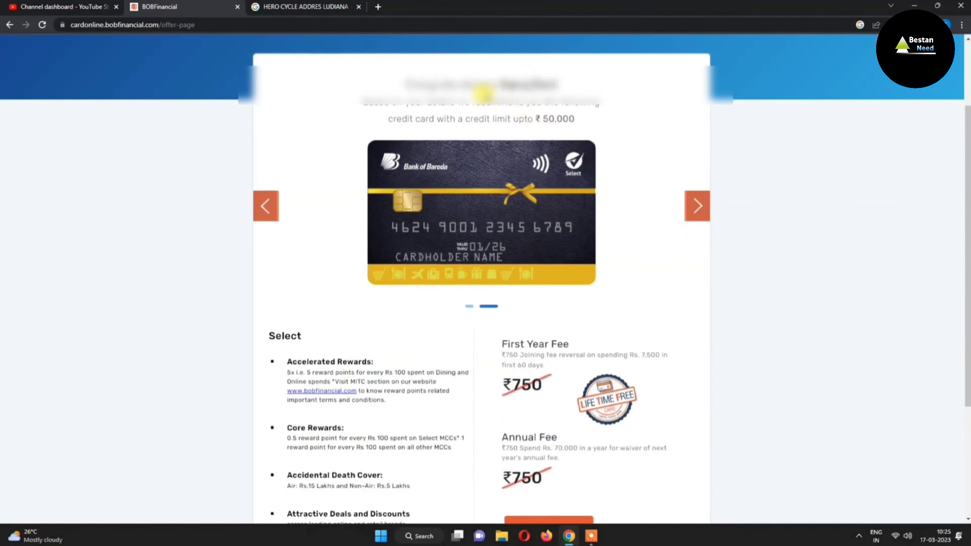
pyautogui.scroll(-1, 516, 420)
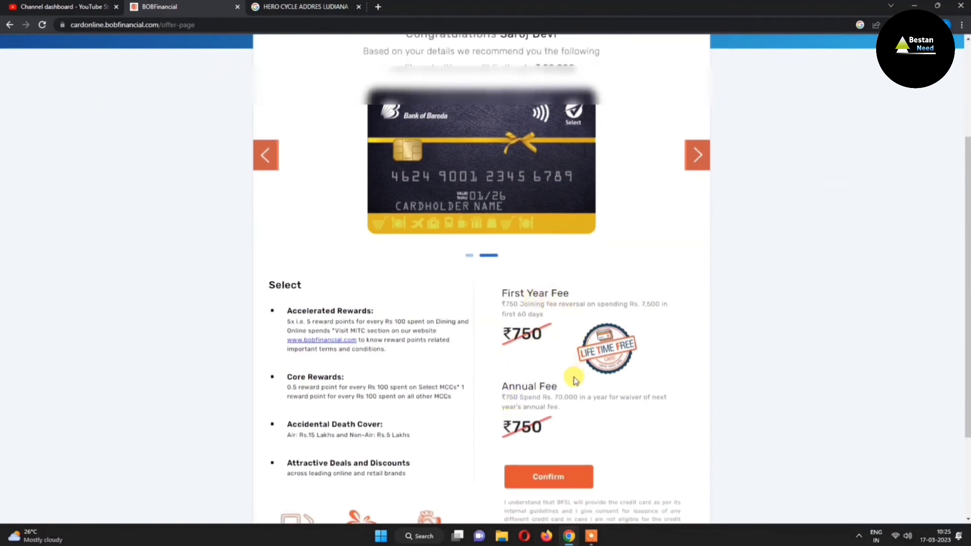
pyautogui.scroll(-1, 612, 408)
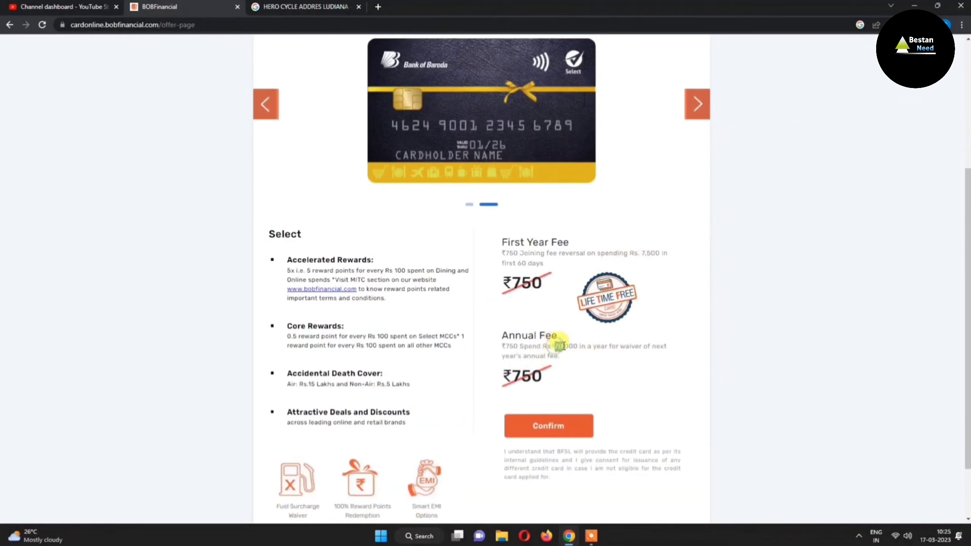
pyautogui.moveTo(554, 347); pyautogui.dragTo(577, 347)
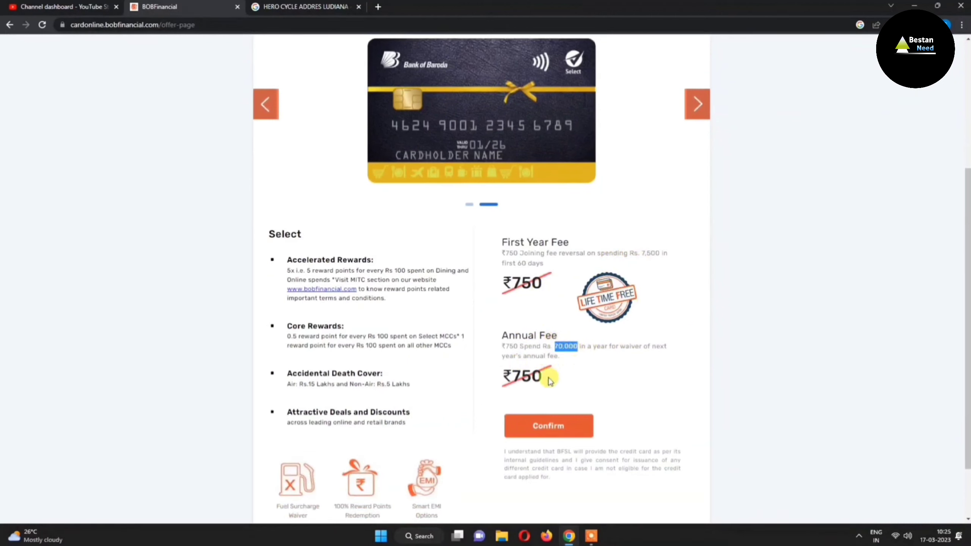
pyautogui.moveTo(501, 336); pyautogui.dragTo(561, 337)
pyautogui.scroll(-2, 369, 338)
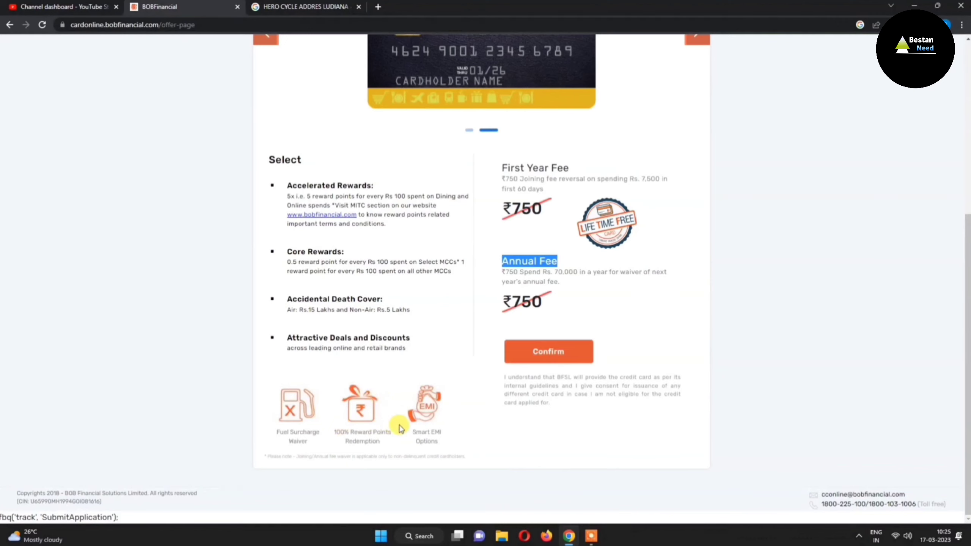
# Return to the Easy card offer, check its details and confirm it as the chosen card.
pyautogui.scroll(4, 449, 407)
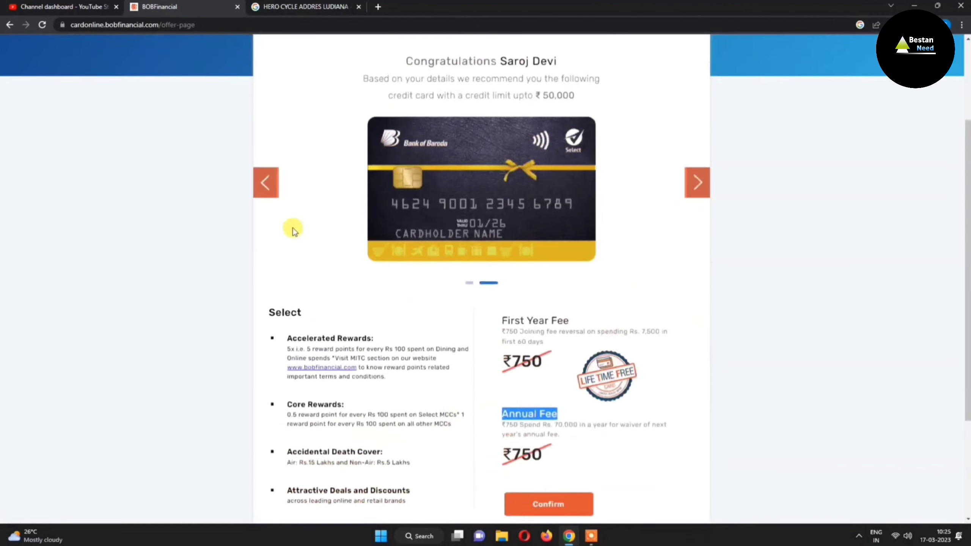
pyautogui.click(265, 178)
pyautogui.scroll(-3, 520, 221)
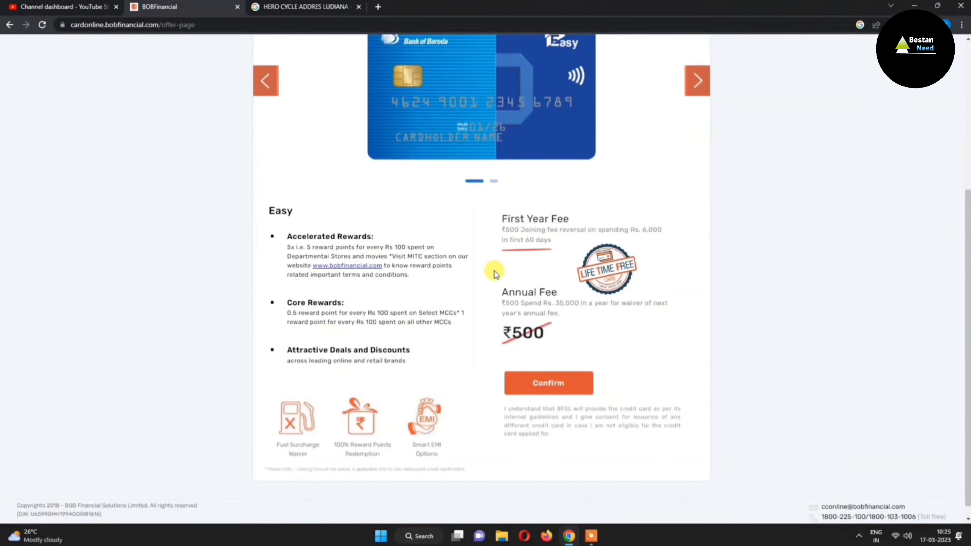
pyautogui.scroll(3, 495, 270)
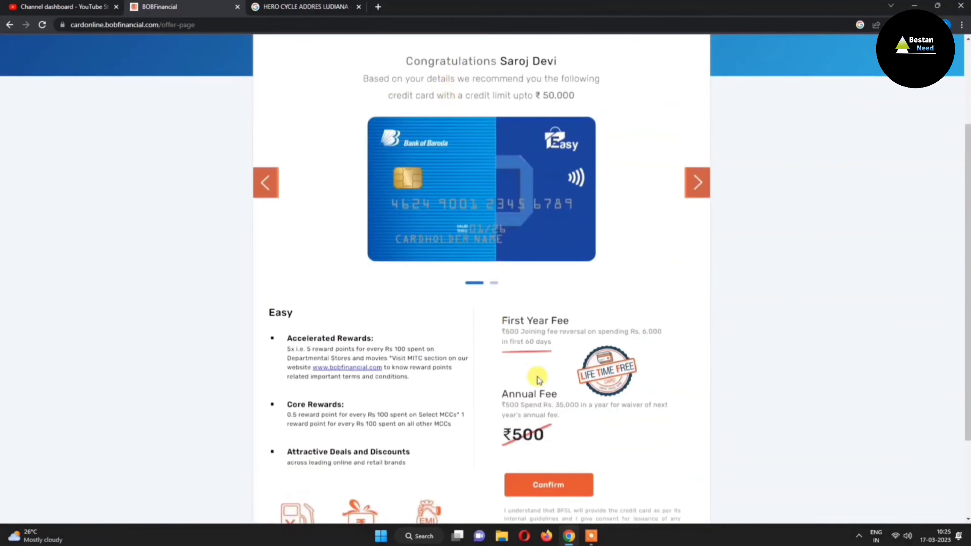
pyautogui.click(548, 495)
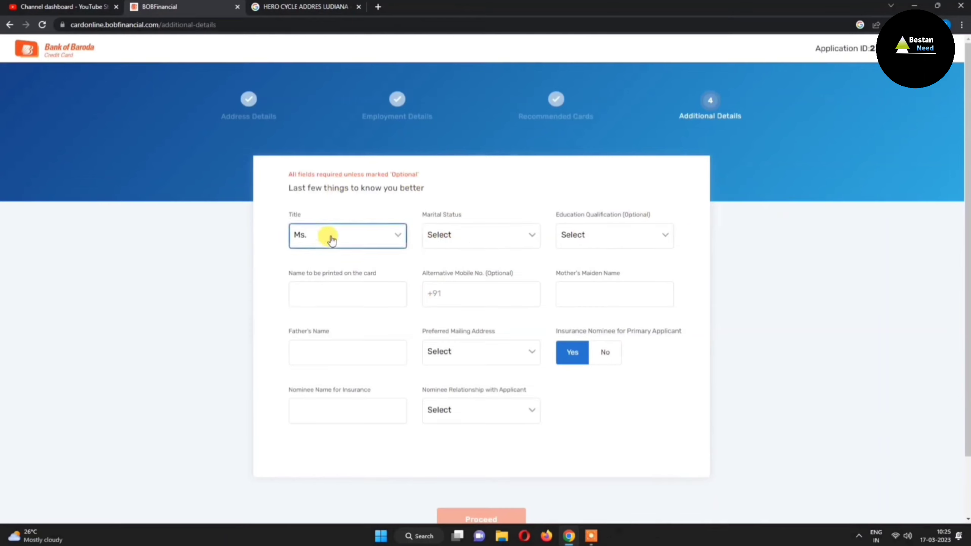
# Set the marital status to Married and go through the fields for printed name, alternative mobile, mother's maiden name and father's name.
pyautogui.click(451, 234)
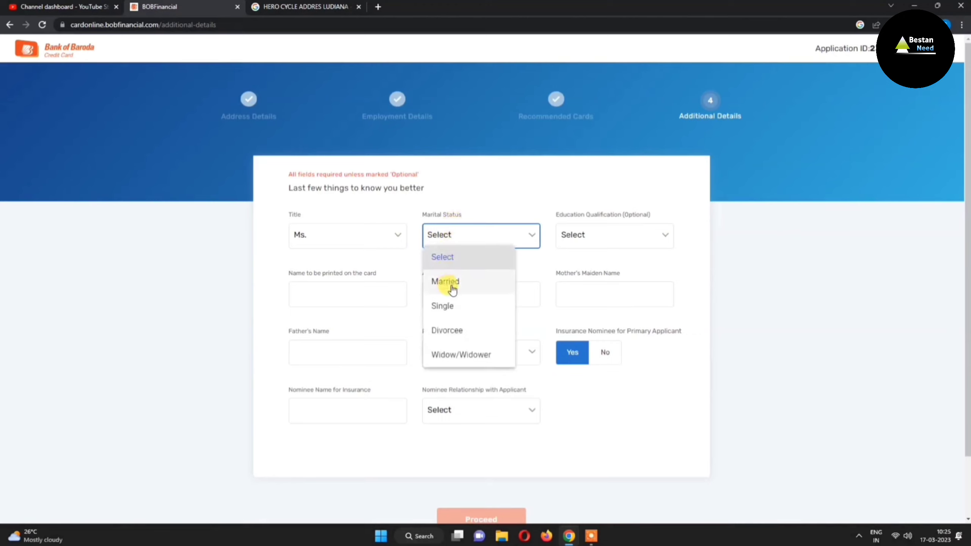
pyautogui.click(453, 289)
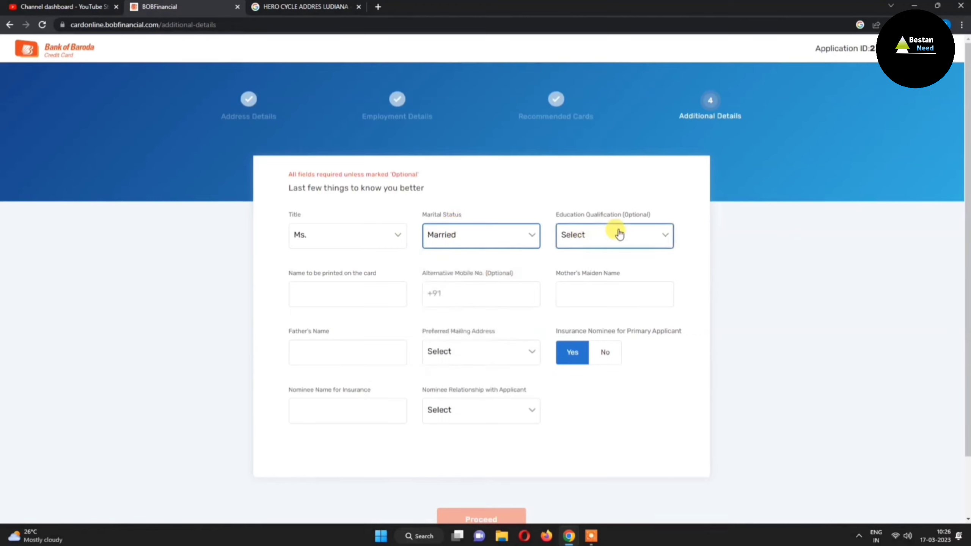
pyautogui.click(301, 302)
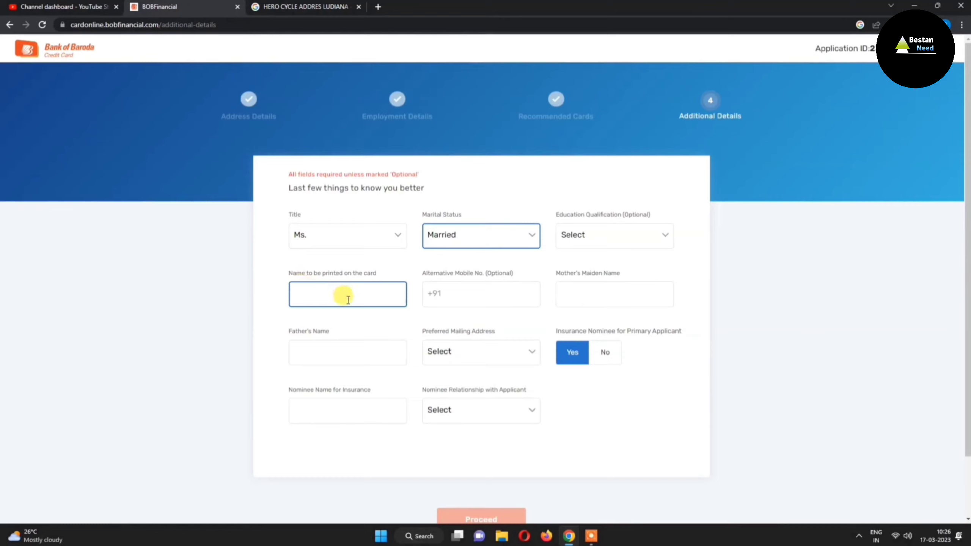
pyautogui.click(442, 293)
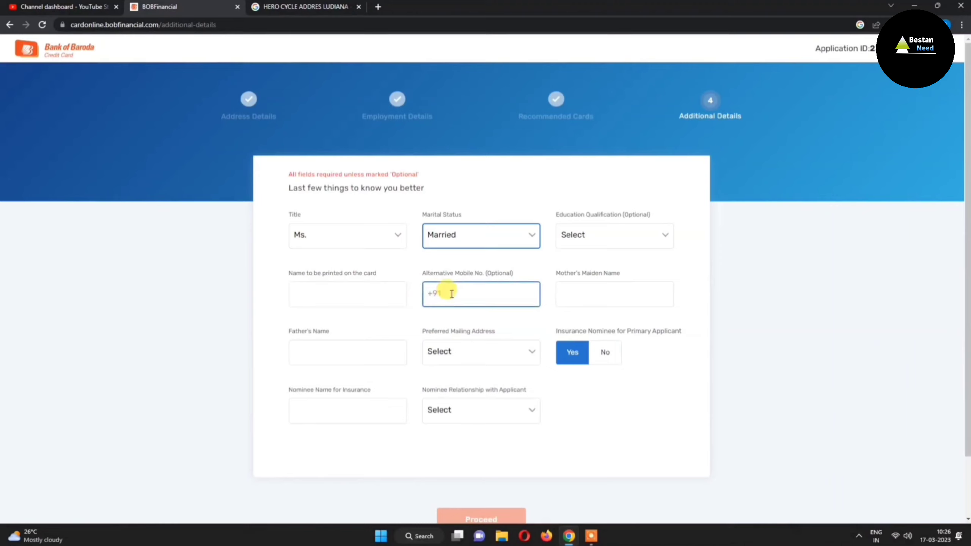
pyautogui.click(574, 301)
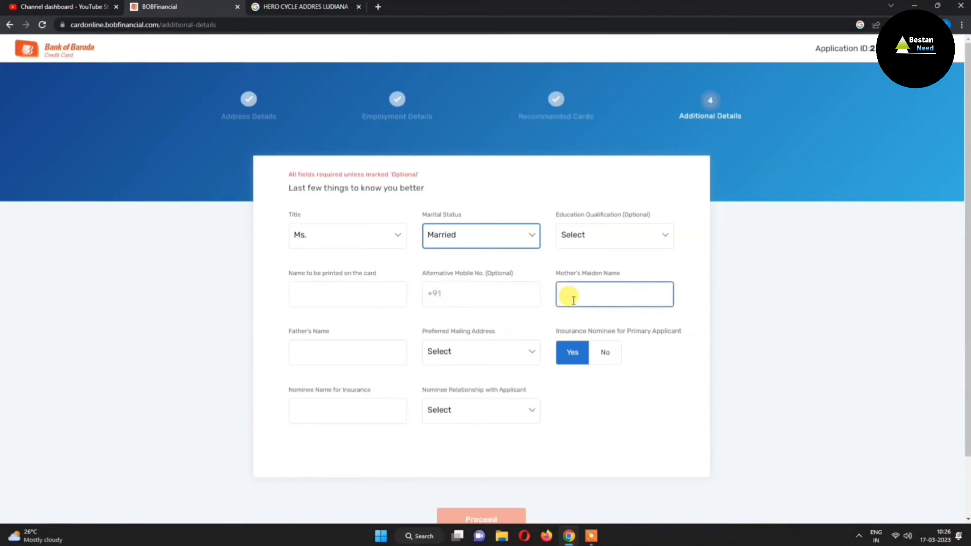
pyautogui.click(353, 341)
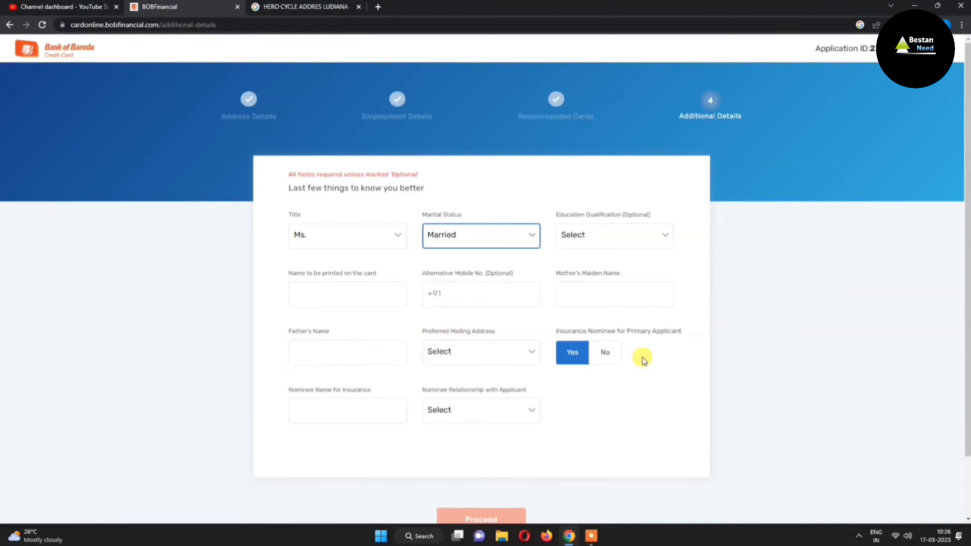
# Check the preferred mailing address options and answer No to an insurance nominee for the primary applicant.
pyautogui.click(476, 351)
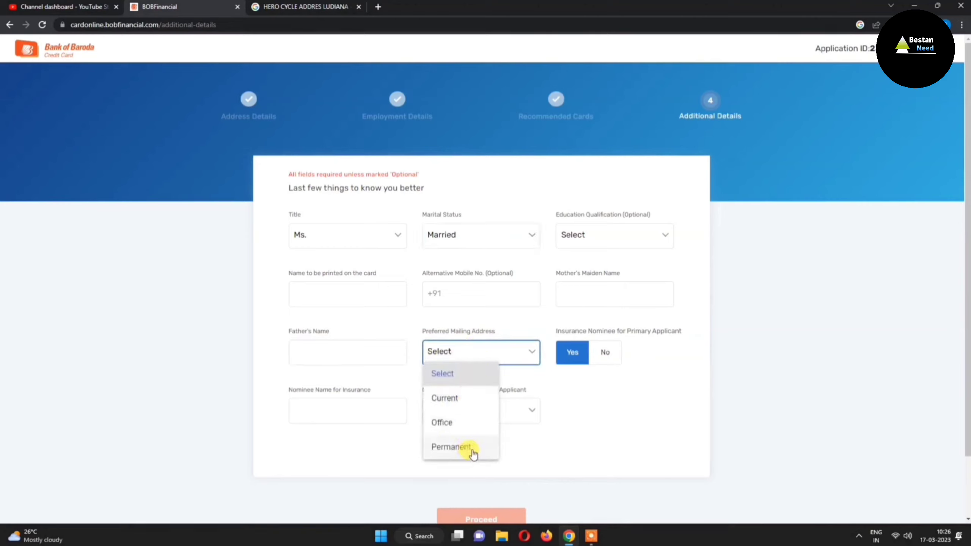
pyautogui.click(624, 402)
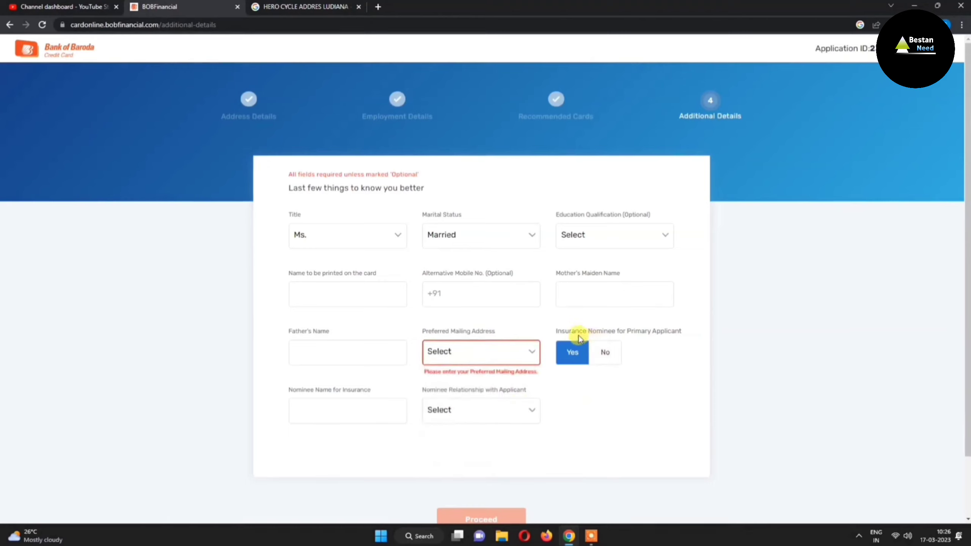
pyautogui.moveTo(565, 329); pyautogui.dragTo(631, 331)
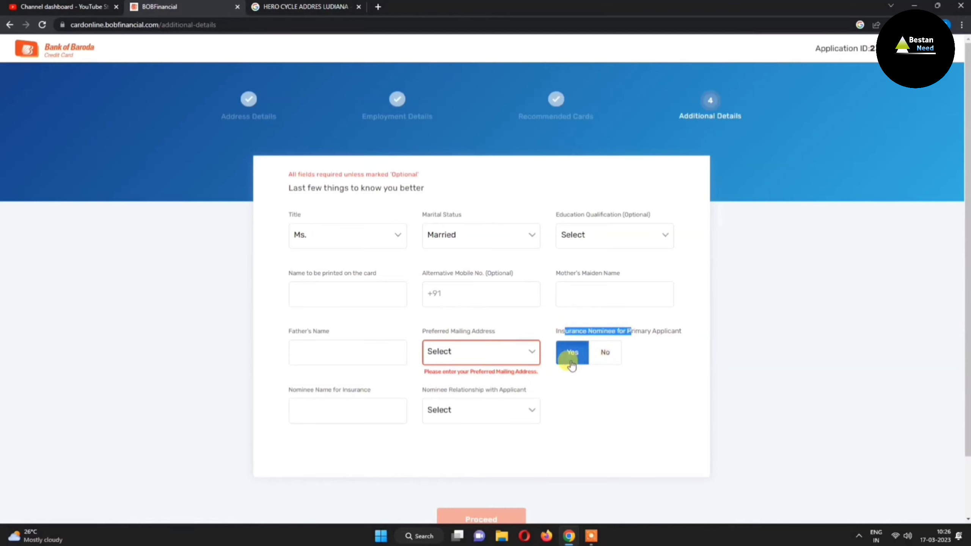
pyautogui.click(604, 357)
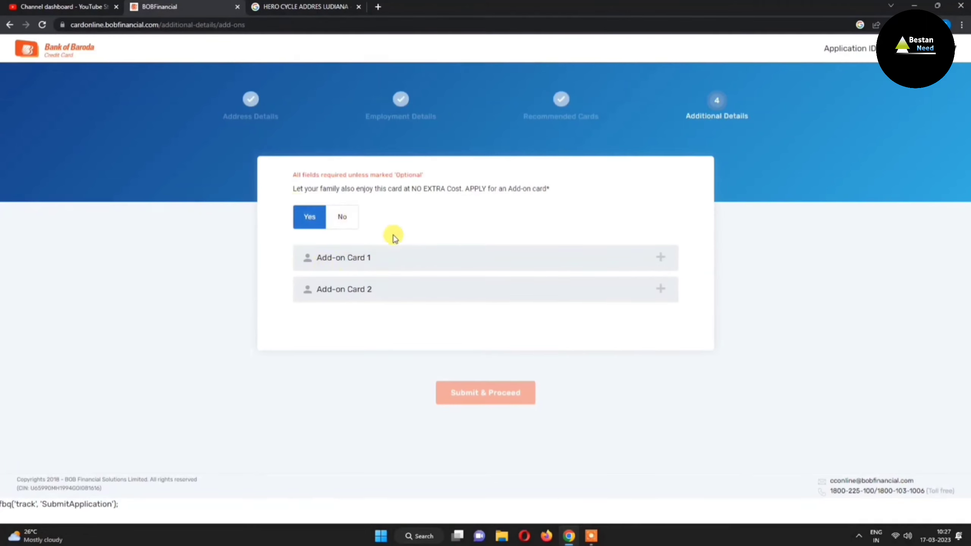
# Submit No for the family add-on card and No for being assisted by an RM/BoB representative.
pyautogui.click(355, 218)
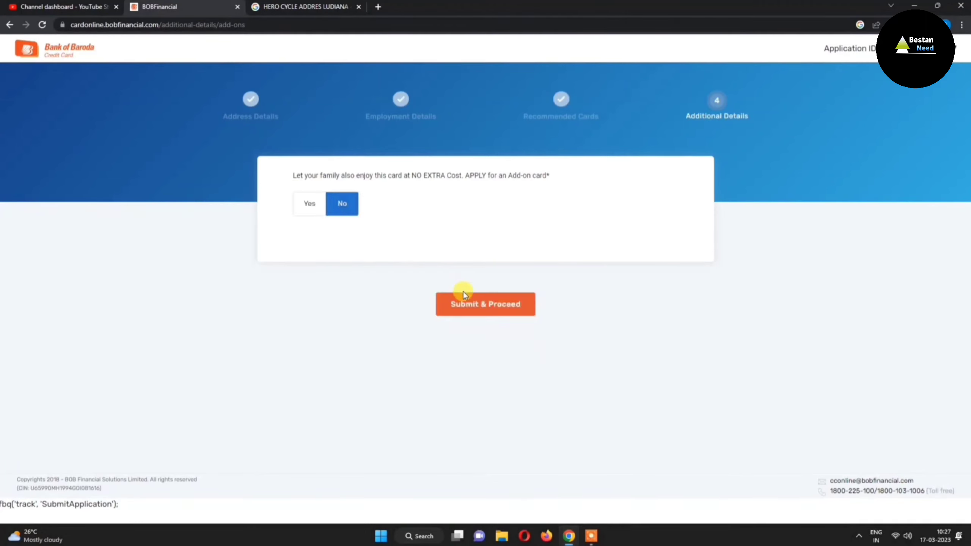
pyautogui.click(466, 308)
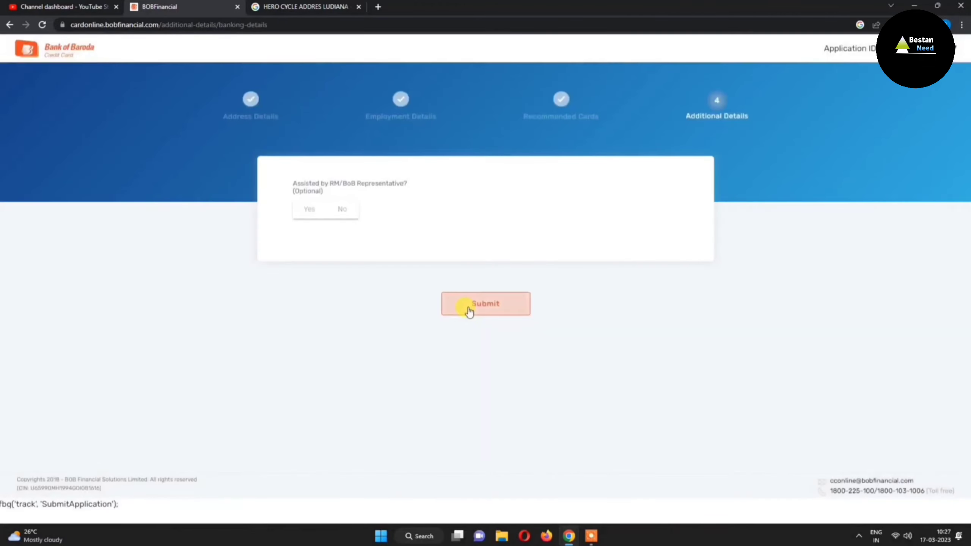
pyautogui.click(309, 212)
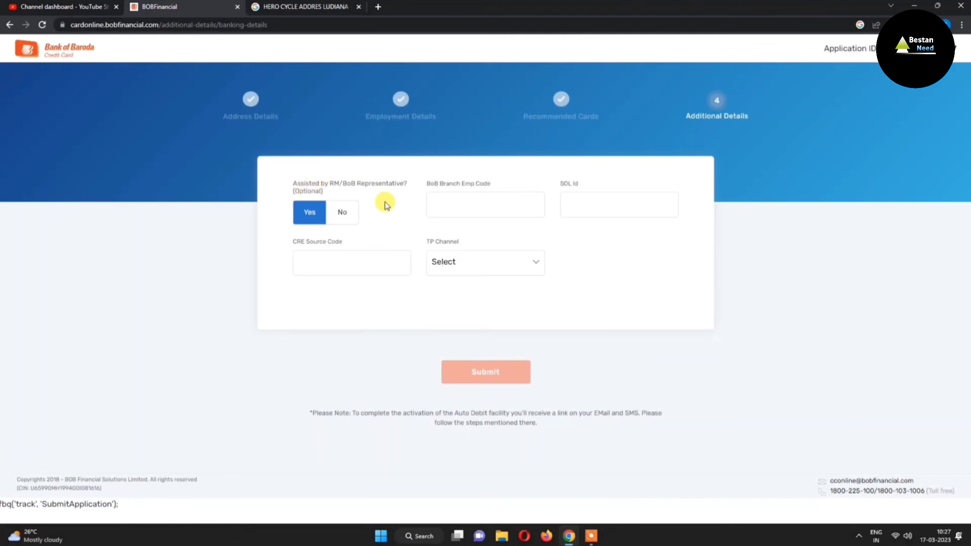
pyautogui.click(346, 212)
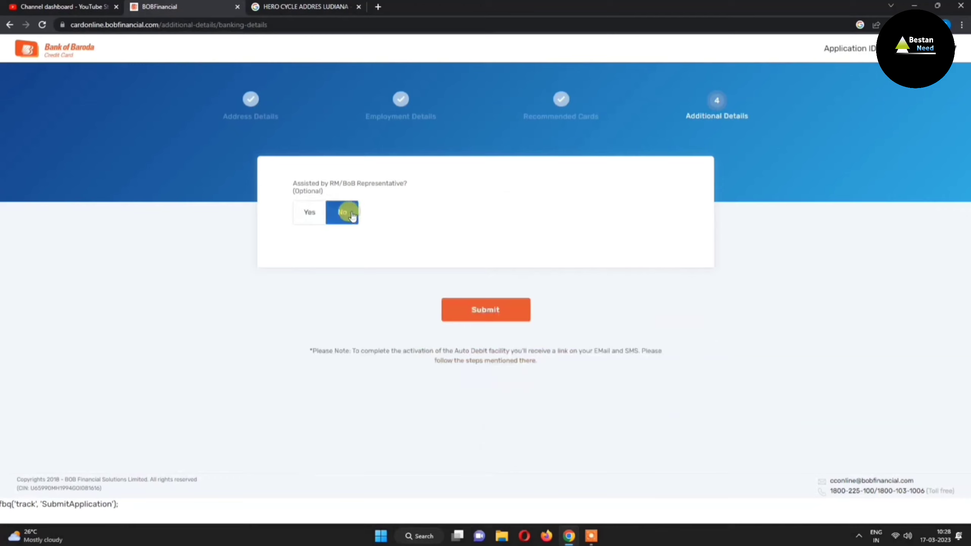
pyautogui.click(468, 310)
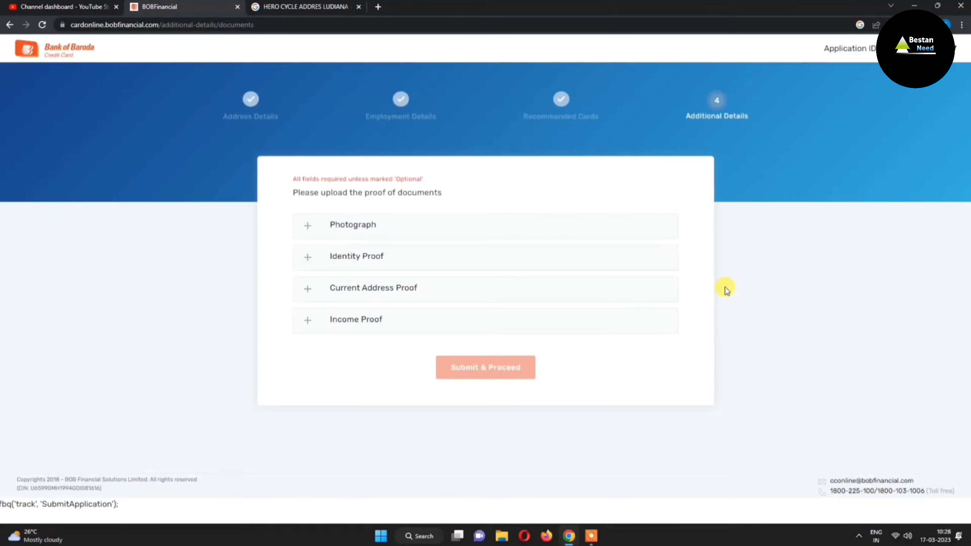
# Go through the document options for photograph, identity, current address and income proof, and submit the documents section.
pyautogui.click(308, 227)
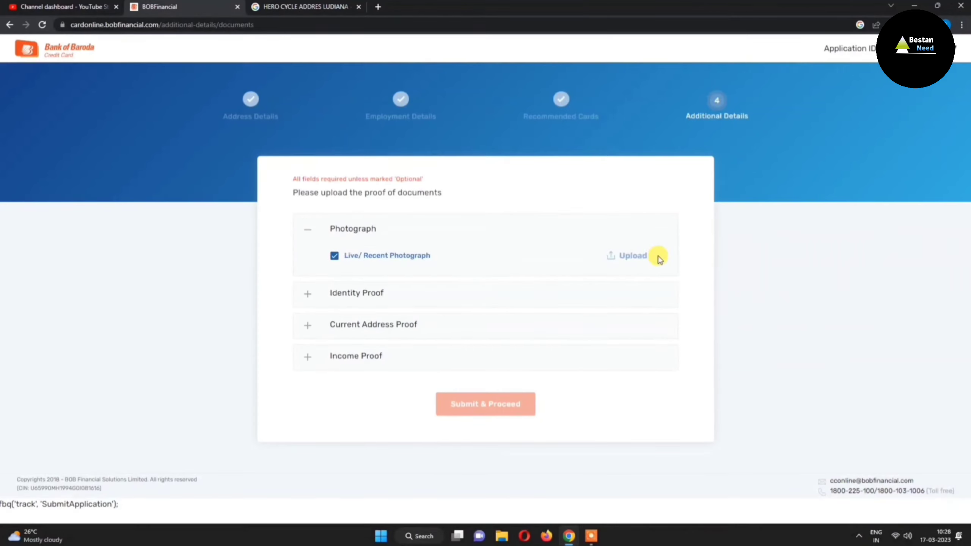
pyautogui.click(306, 294)
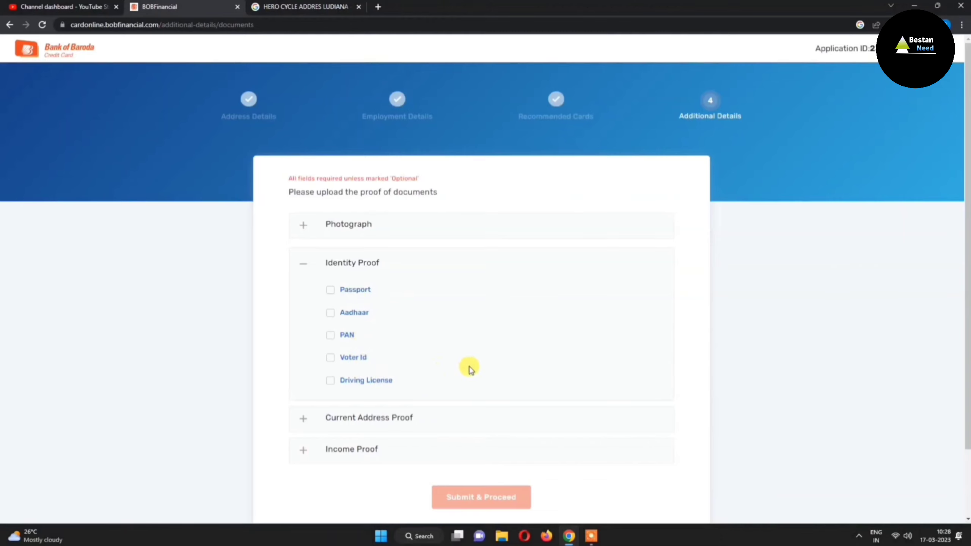
pyautogui.scroll(-2, 669, 354)
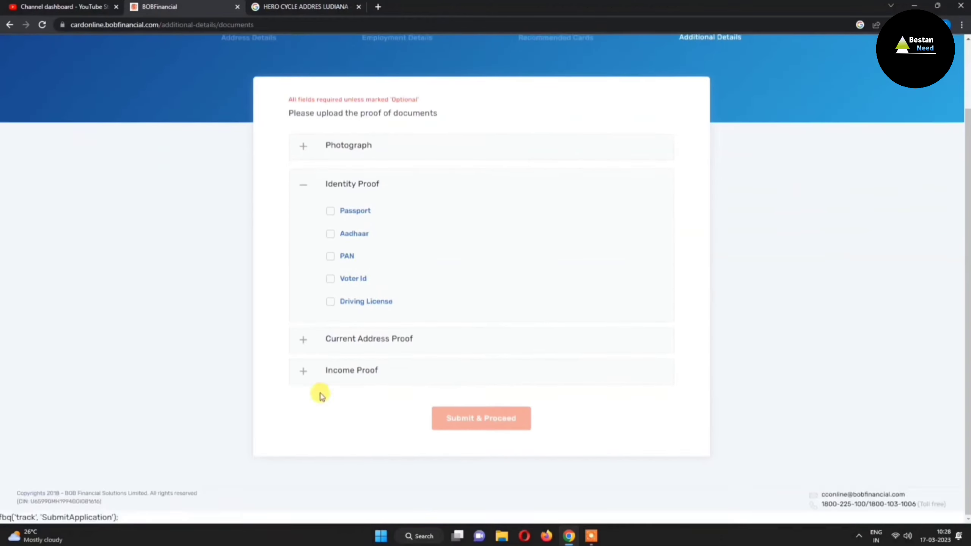
pyautogui.click(301, 339)
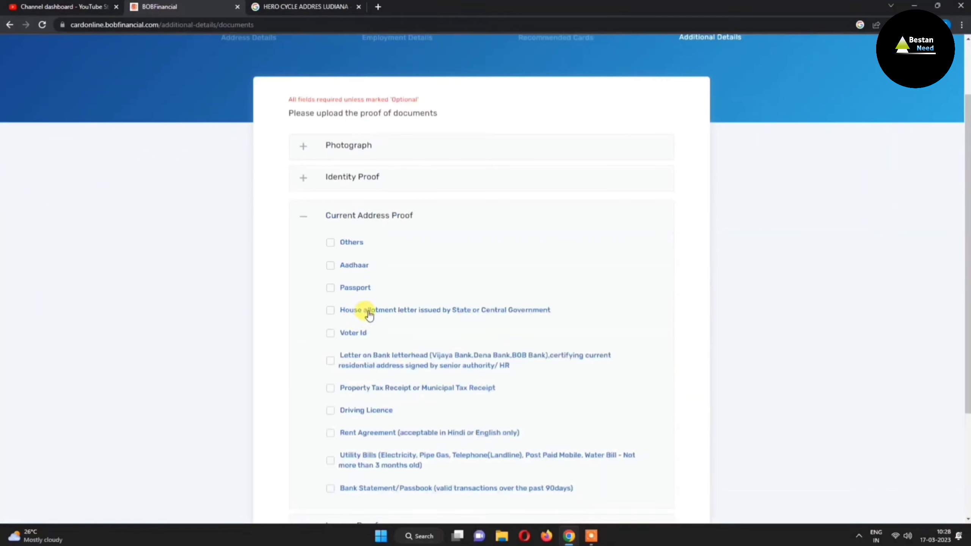
pyautogui.scroll(-4, 737, 362)
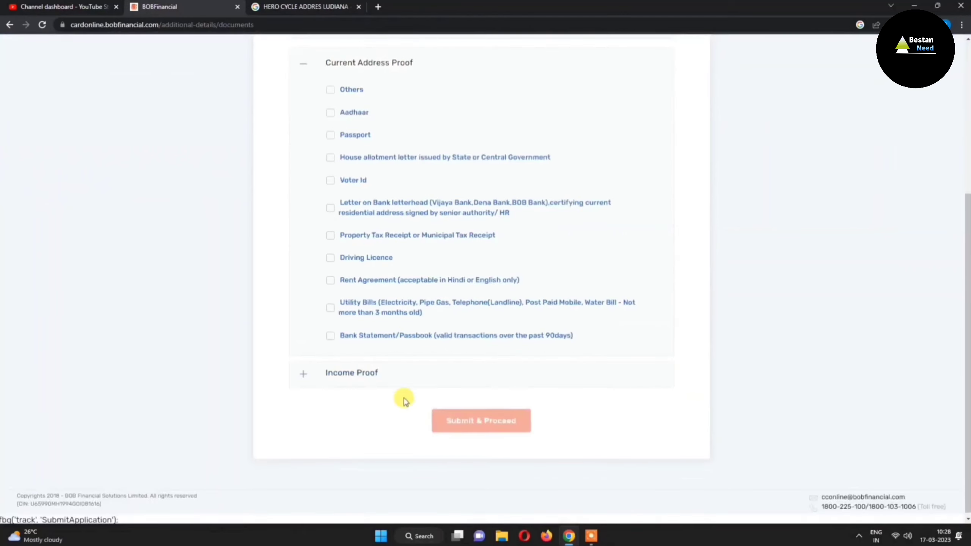
pyautogui.click(343, 375)
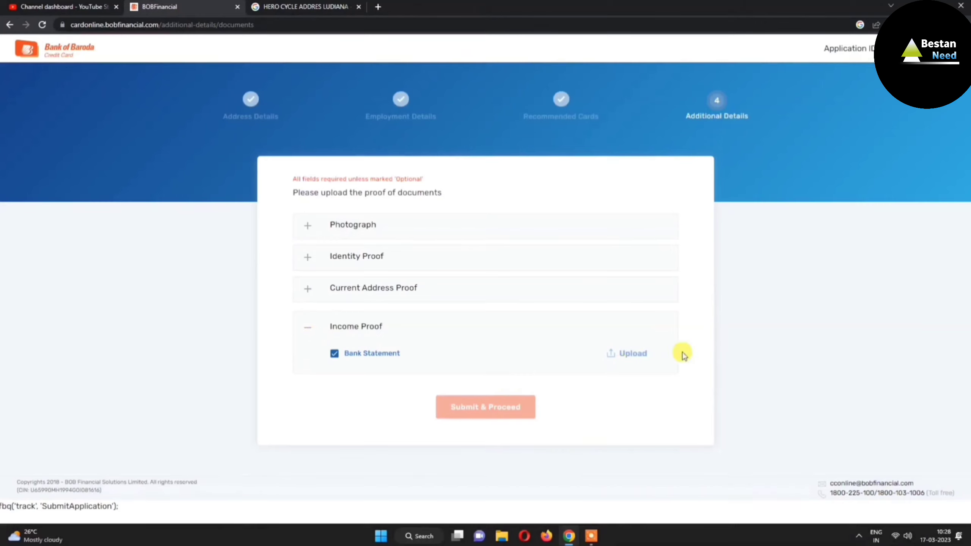
pyautogui.click(487, 405)
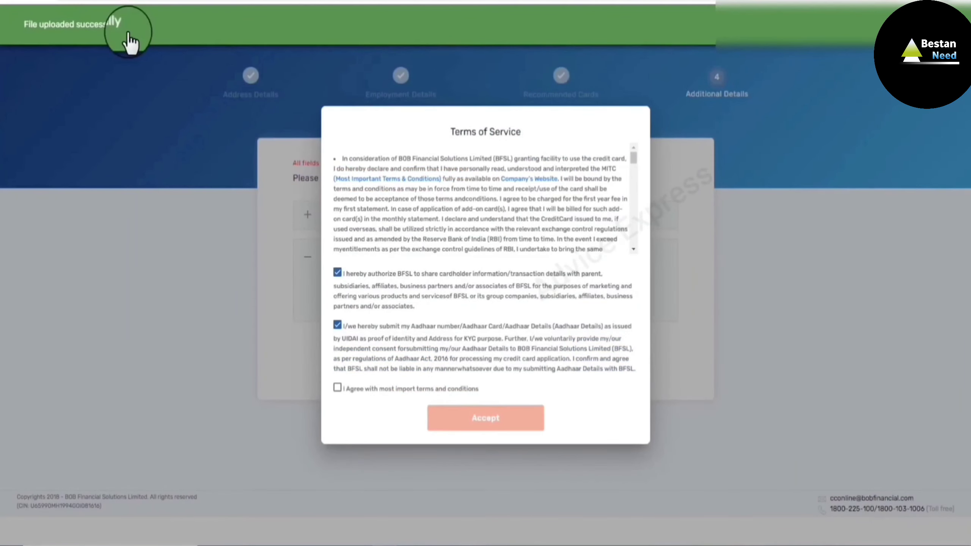
# Agree to the most important terms and conditions, look through the MITC booklet, and accept the Terms of Service.
pyautogui.click(337, 388)
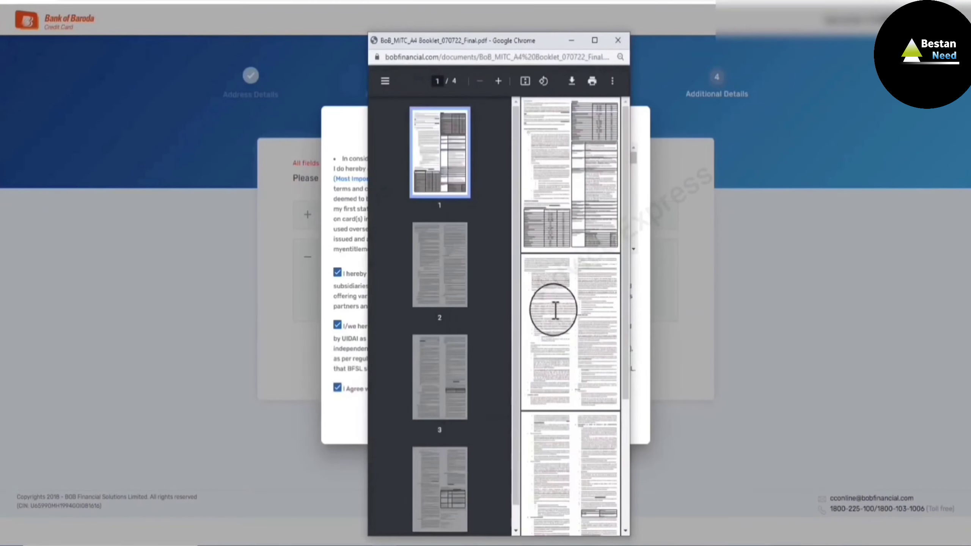
pyautogui.press('F11')
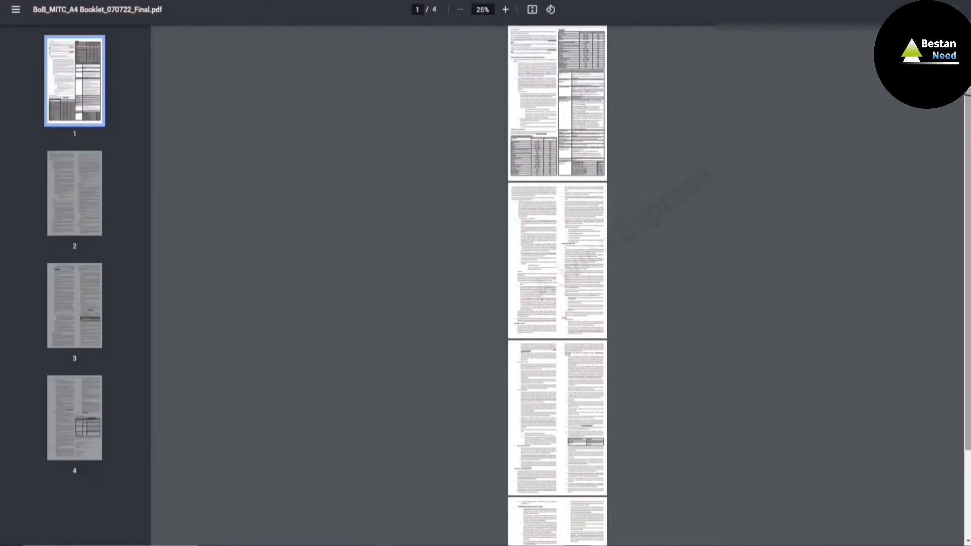
pyautogui.moveTo(965, 95); pyautogui.dragTo(968, 178)
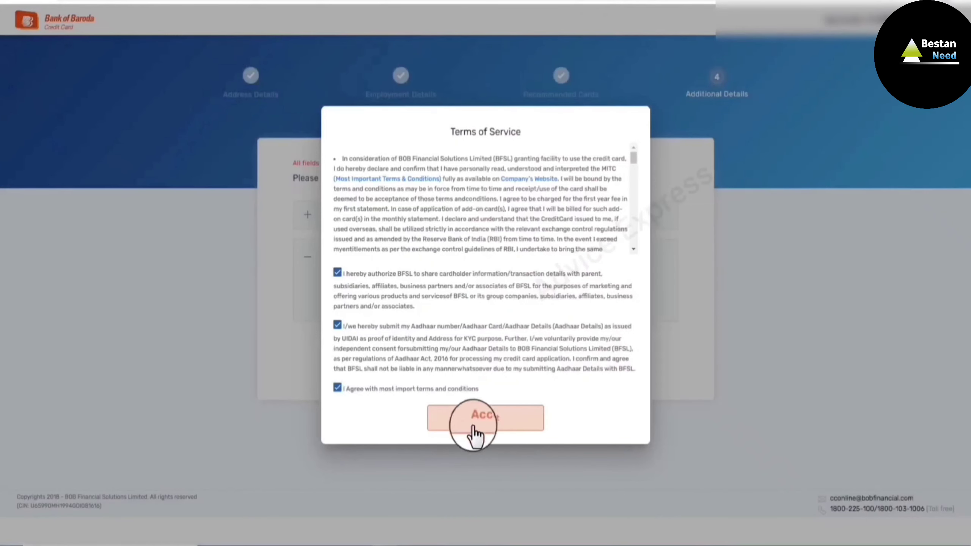
pyautogui.click(492, 428)
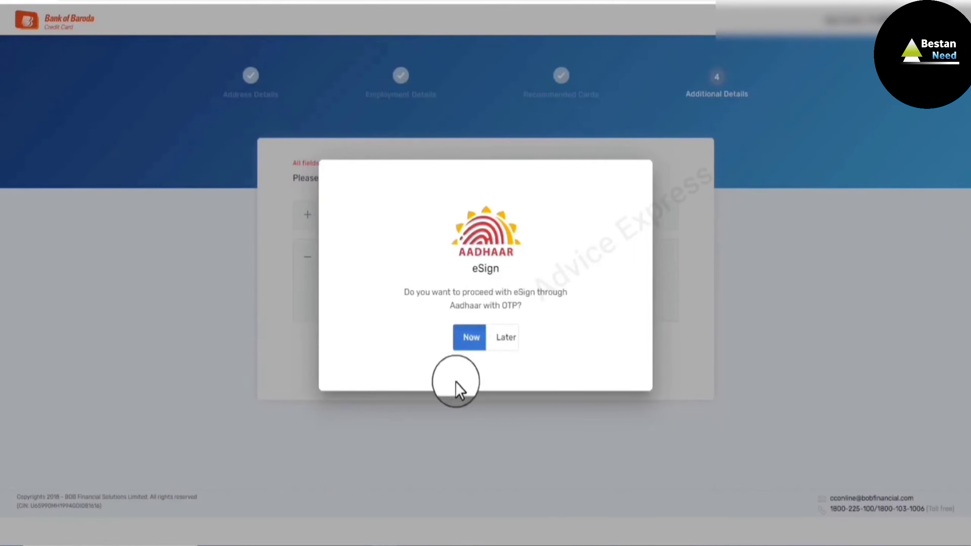
# Choose to eSign through Aadhaar now, review the application document to its end, and proceed to the signing options.
pyautogui.click(472, 342)
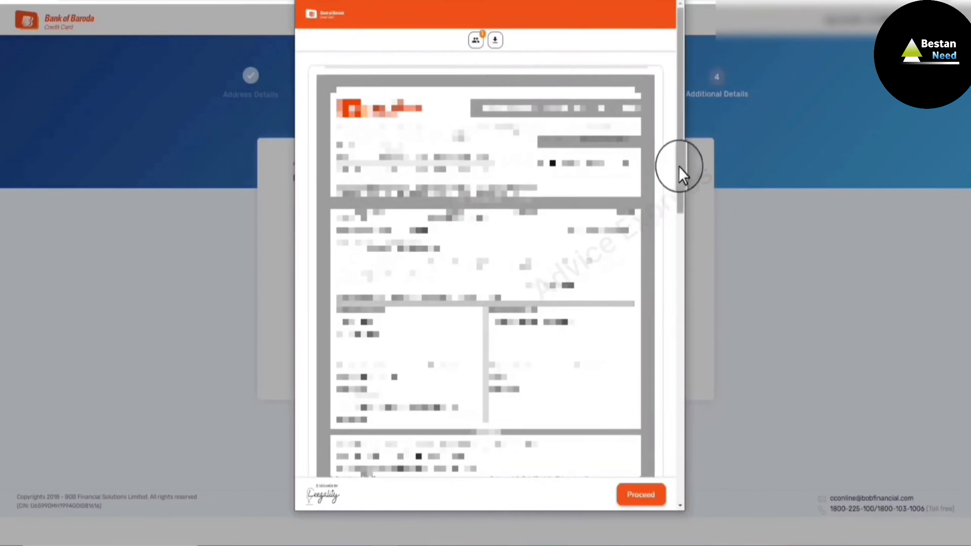
pyautogui.moveTo(678, 167); pyautogui.dragTo(593, 511)
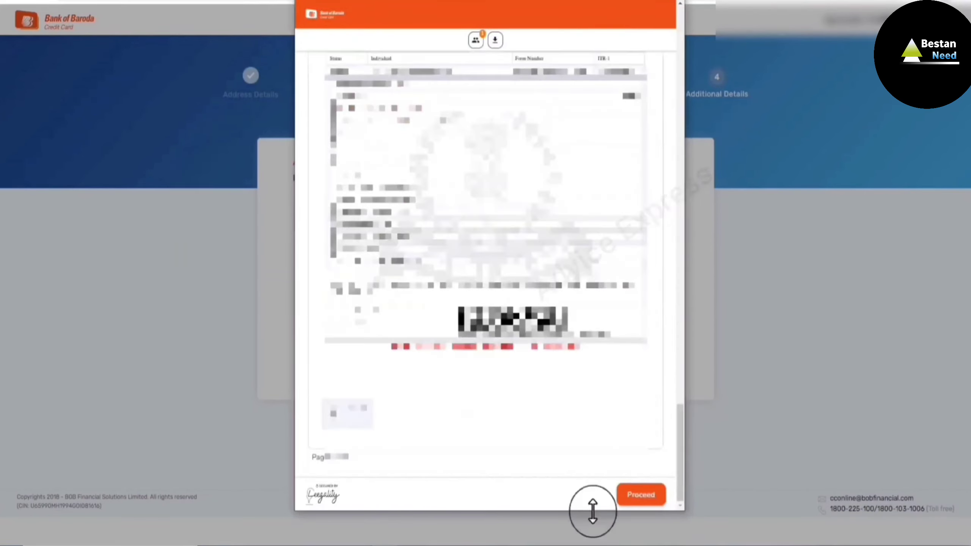
pyautogui.click(644, 496)
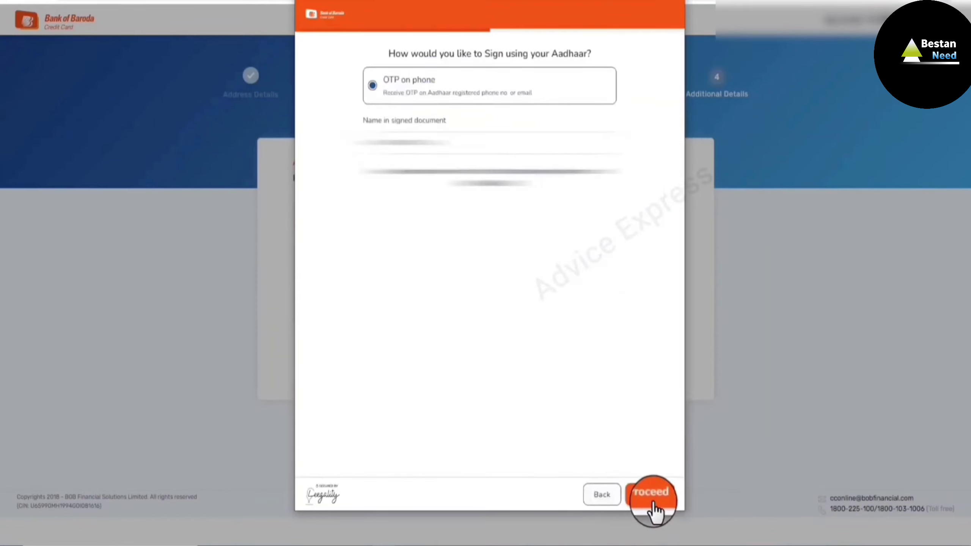
# Proceed with signing by OTP on phone, agree to the Aadhaar eSign consent, and sign the document.
pyautogui.click(653, 504)
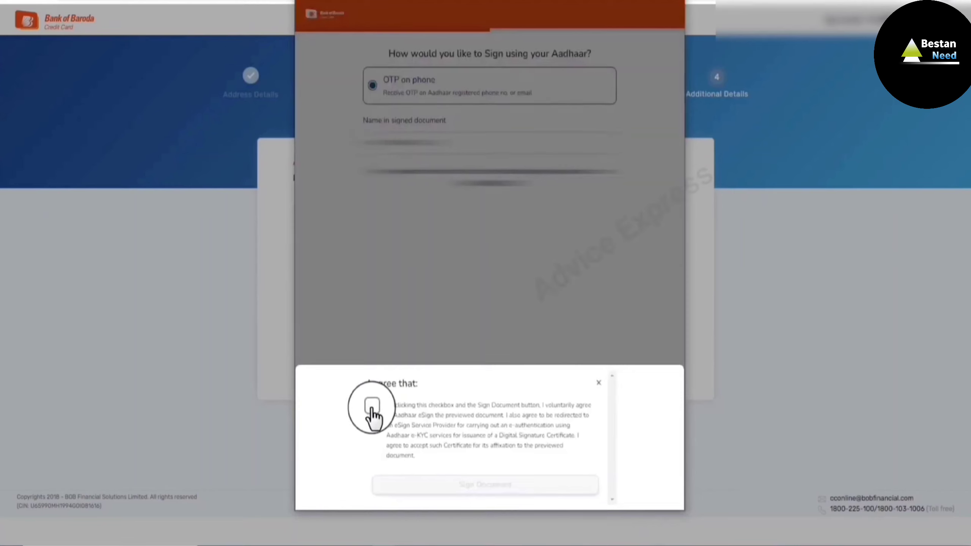
pyautogui.click(372, 406)
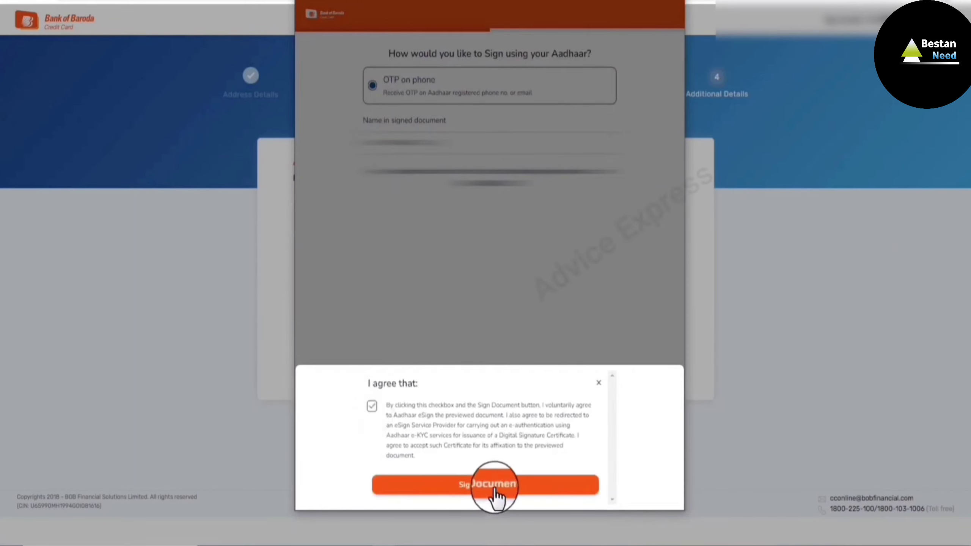
pyautogui.click(503, 492)
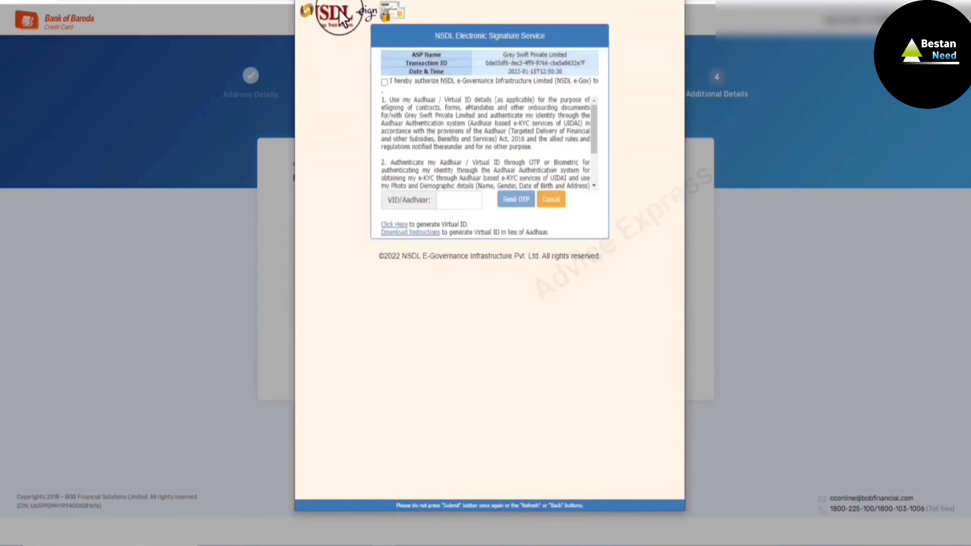
# Authorize NSDL e-Governance, enter the applicant's VID/Aadhaar number, and request the OTP.
pyautogui.click(384, 82)
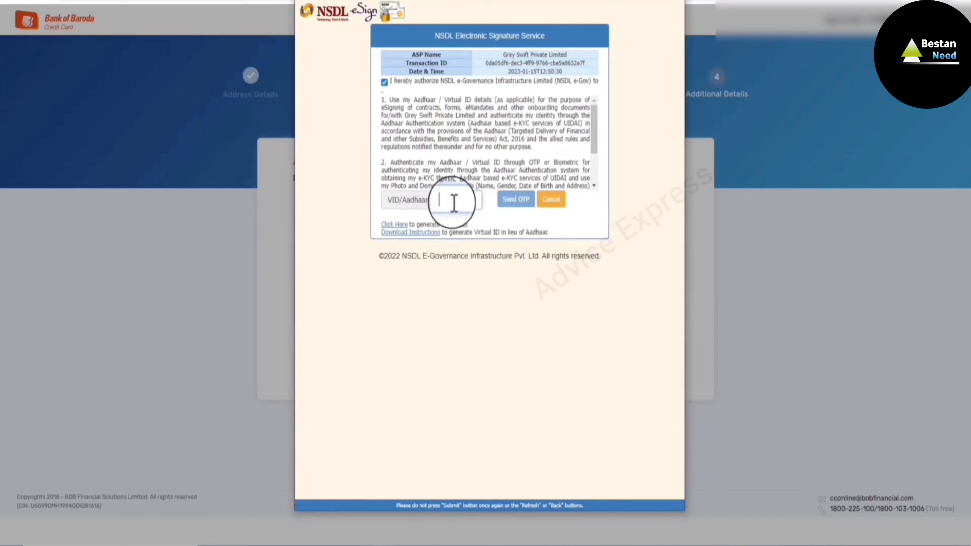
pyautogui.hotkey('ctrl', 'v')
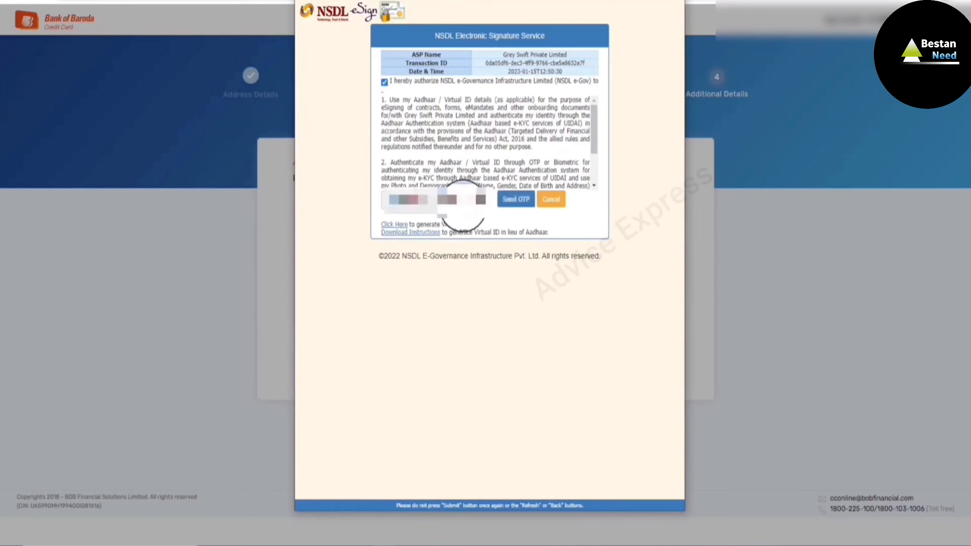
pyautogui.click(514, 202)
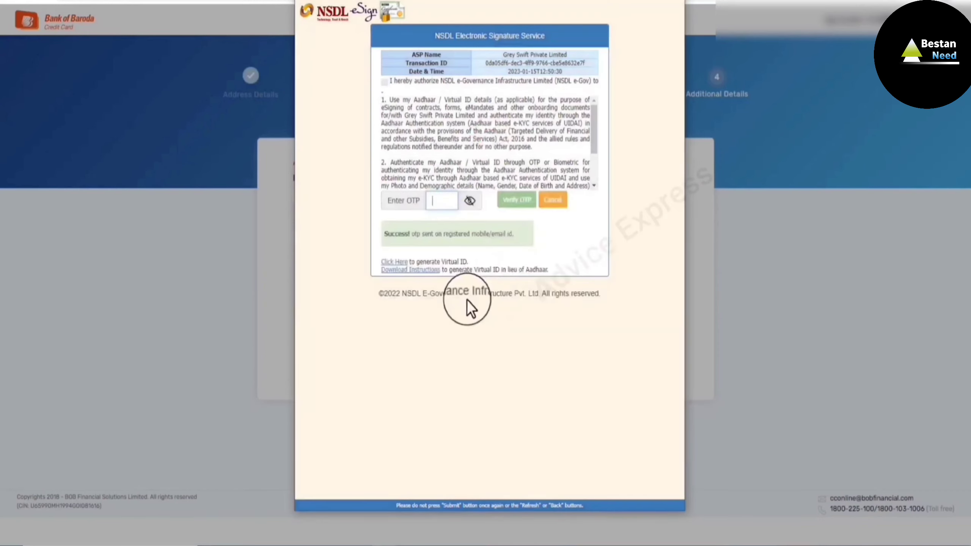